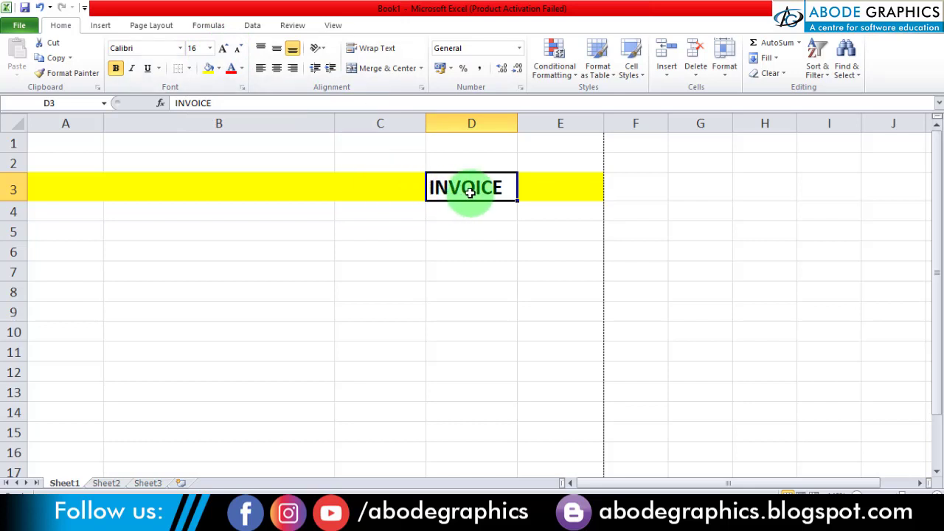
# - Center the INVOICE heading horizontally within cell D3
pyautogui.click(278, 73)
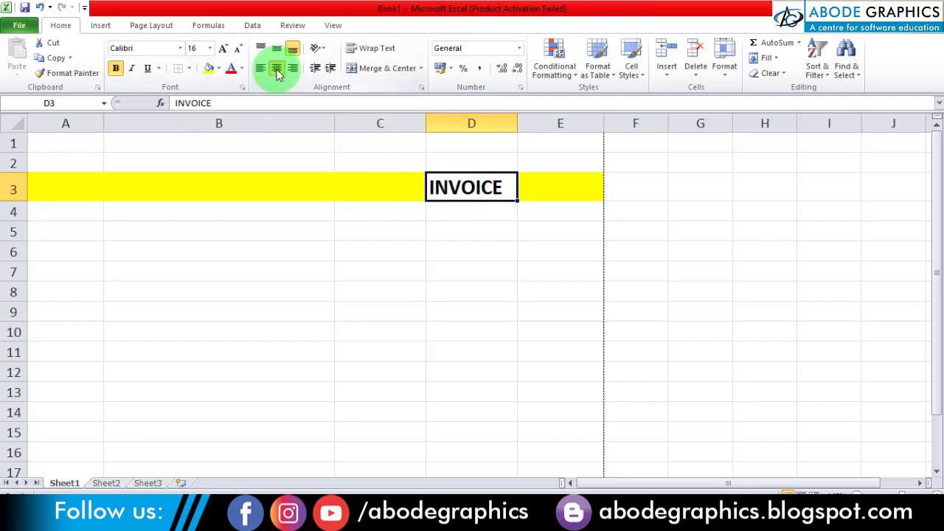
pyautogui.click(415, 284)
# - Insert the "new logo" picture from the Desktop's Camrec folder at cell A1 and shrink it to about 1 cm by 5.24 cm
pyautogui.click(70, 142)
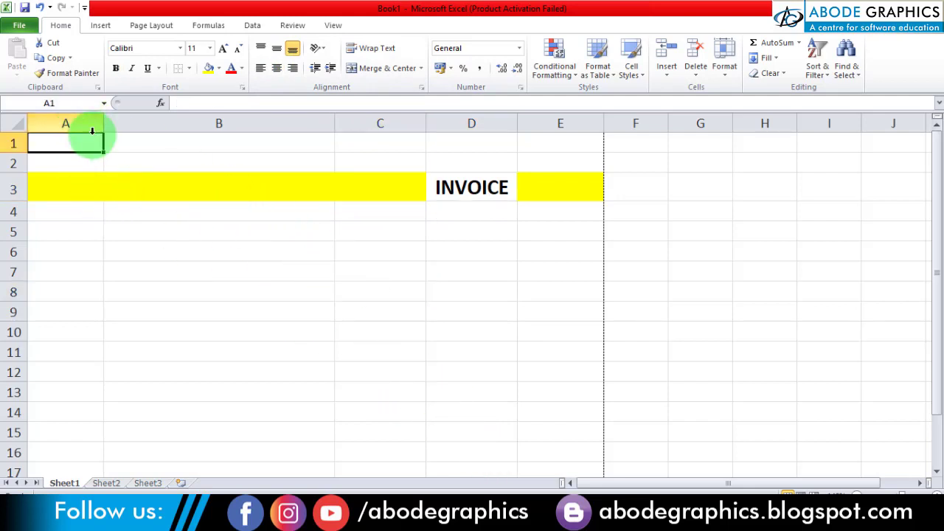
pyautogui.click(102, 25)
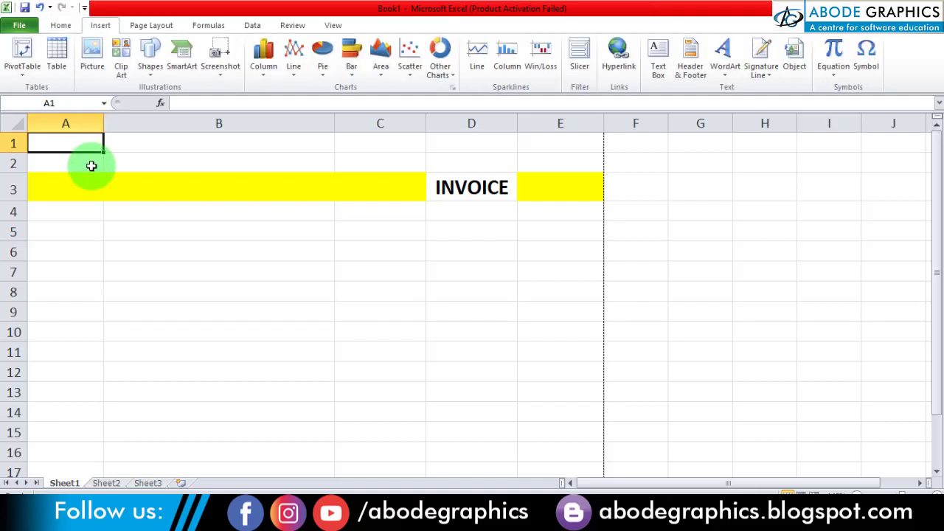
pyautogui.click(95, 53)
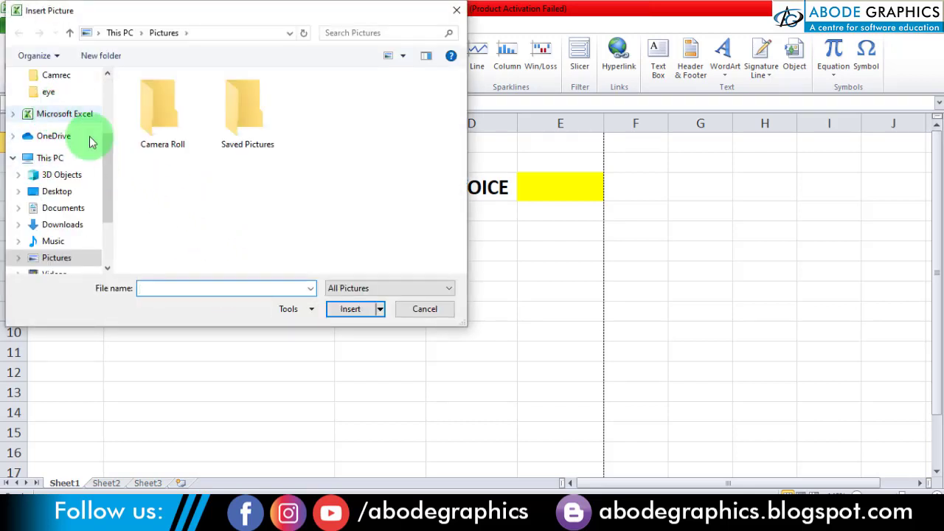
pyautogui.click(62, 191)
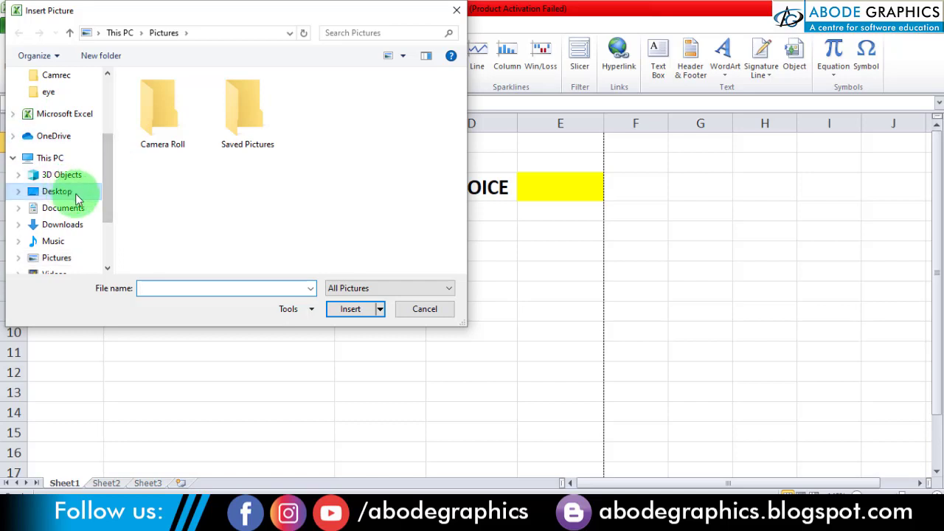
pyautogui.click(190, 141)
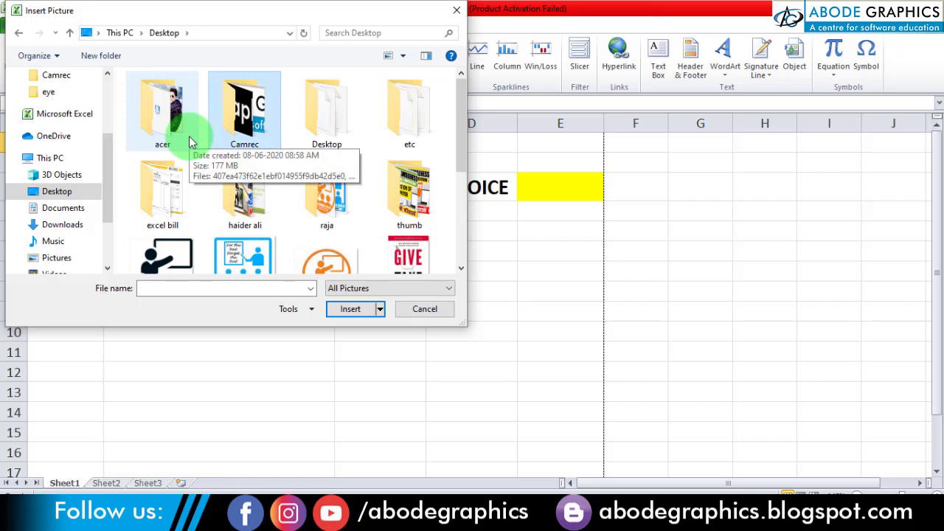
pyautogui.press('Return')
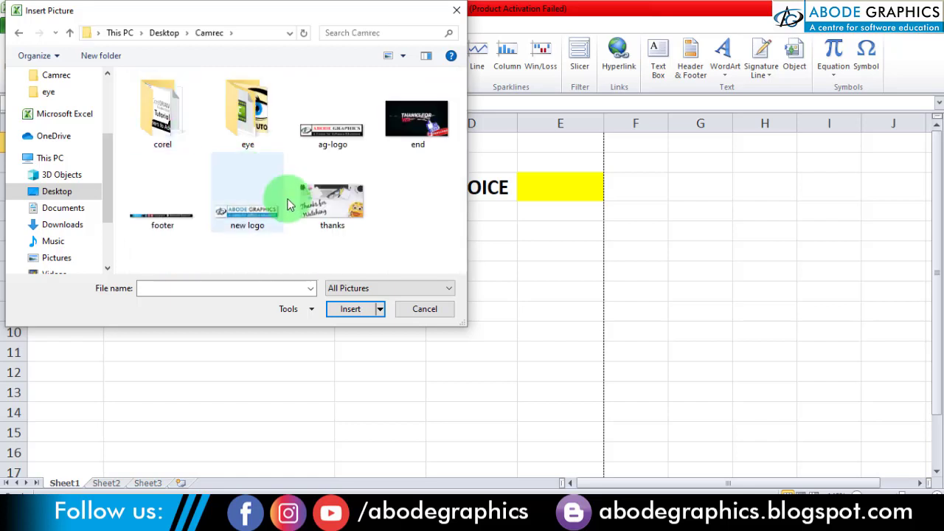
pyautogui.doubleClick(249, 214)
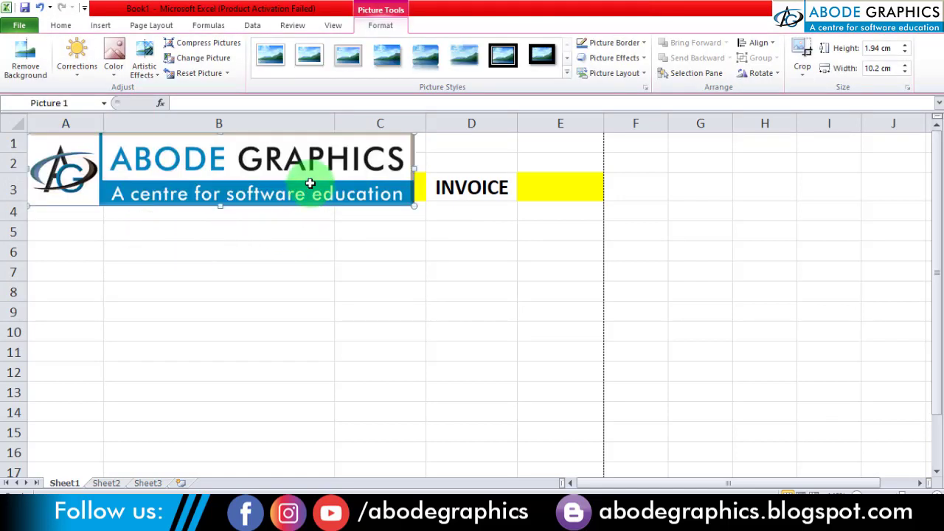
pyautogui.moveTo(421, 209); pyautogui.dragTo(223, 153)
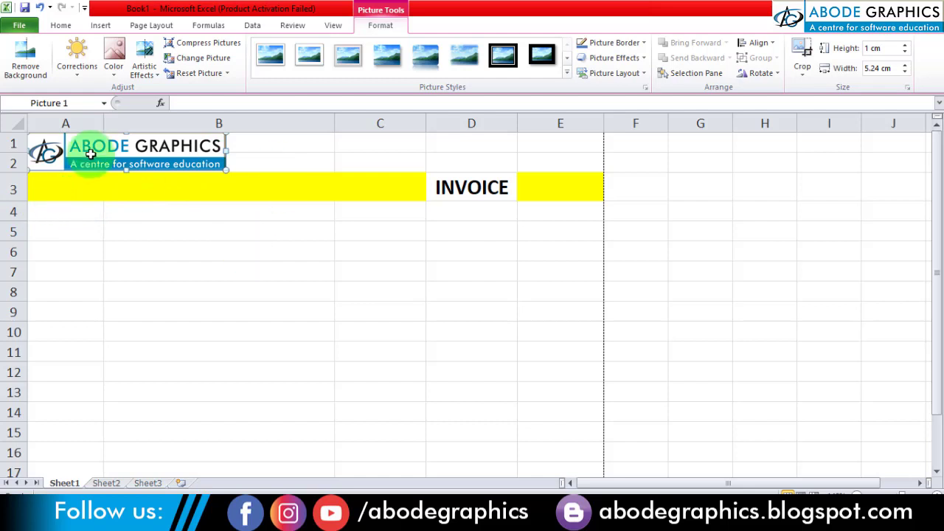
pyautogui.press('Escape')
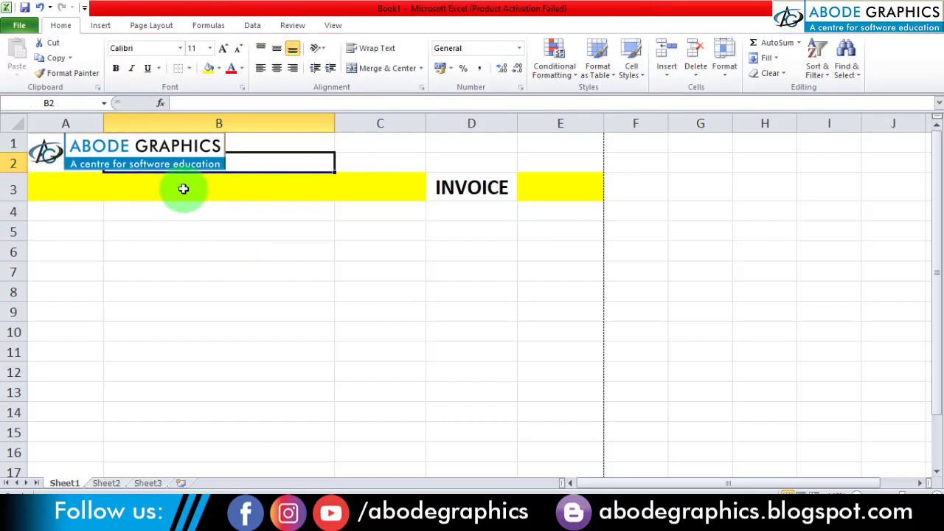
# - Insert a blank row above the yellow INVOICE row, directly below the logo
pyautogui.click(13, 164)
pyautogui.rightClick(13, 164)
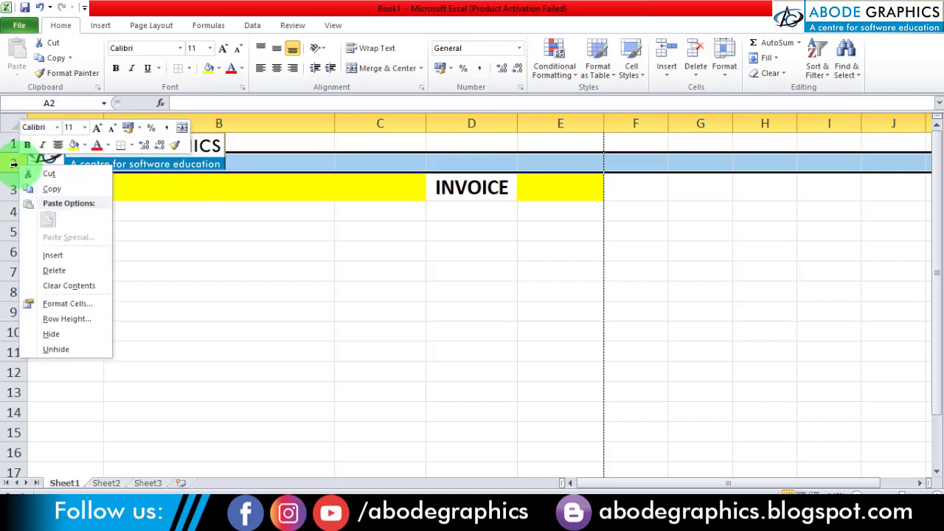
pyautogui.press('Escape')
pyautogui.rightClick(10, 188)
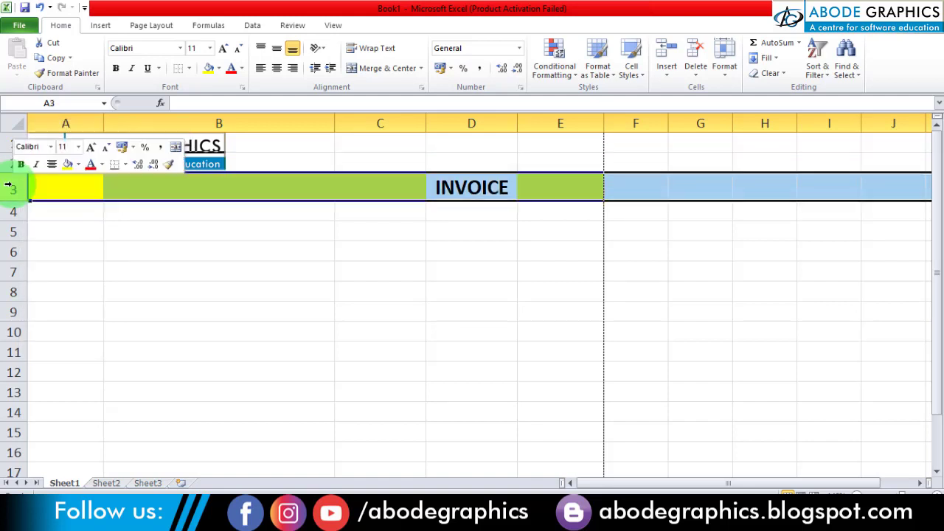
pyautogui.click(47, 275)
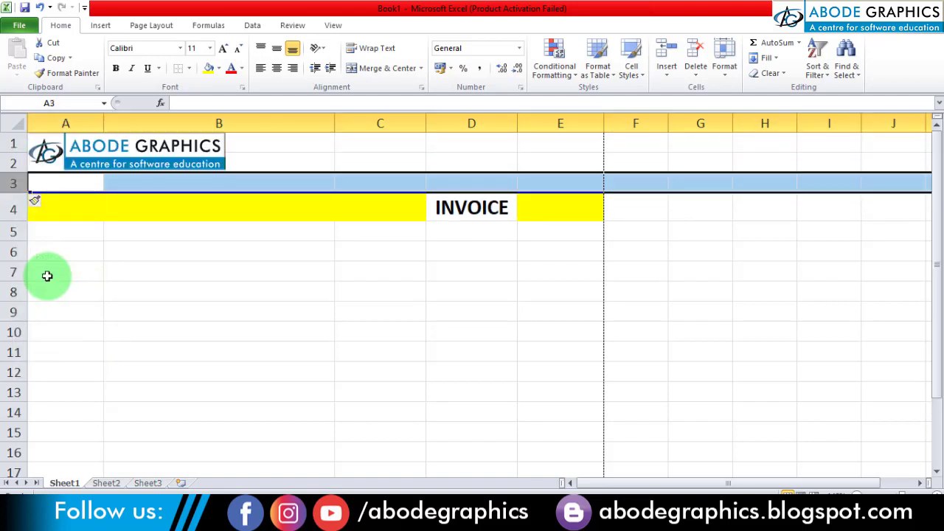
pyautogui.click(133, 229)
pyautogui.click(148, 148)
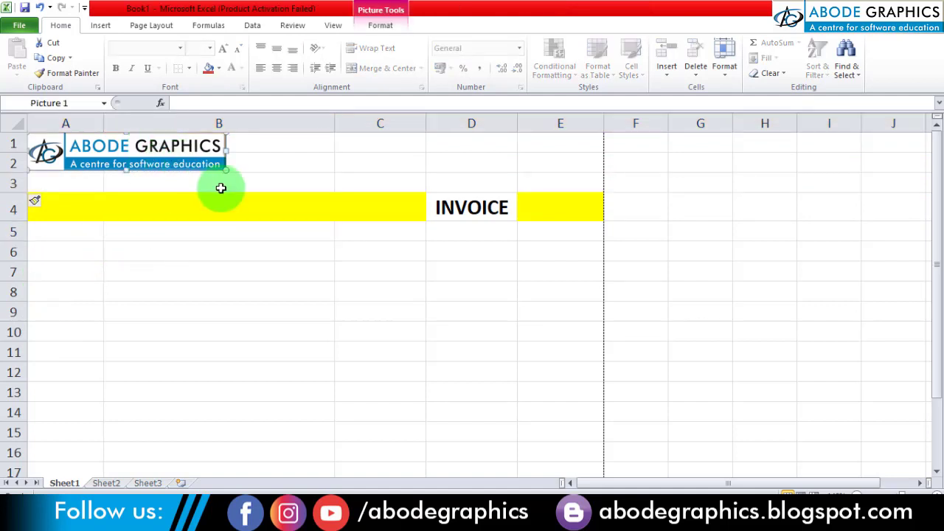
pyautogui.click(150, 269)
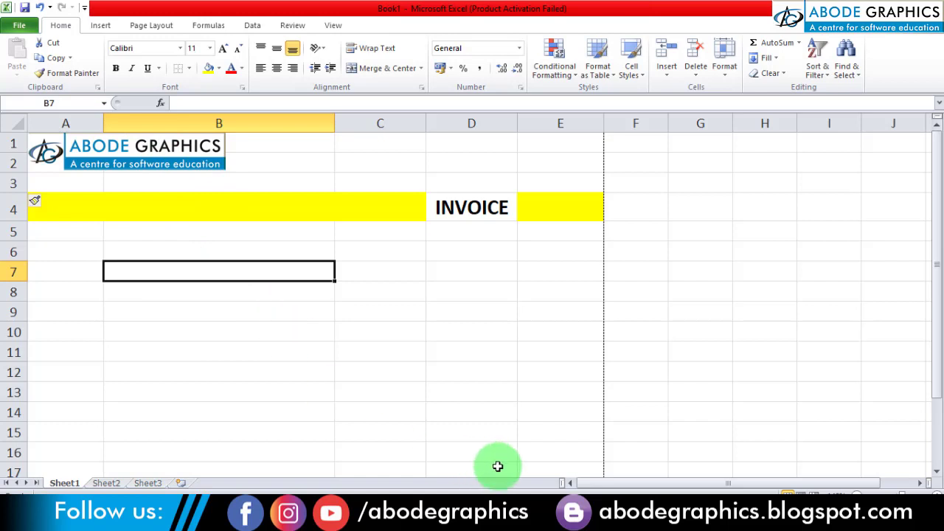
# - Consult the sample invoice image in Photos and enter the labels "Invoice No.:" in D7 and "Date" in D8
pyautogui.click(513, 519)
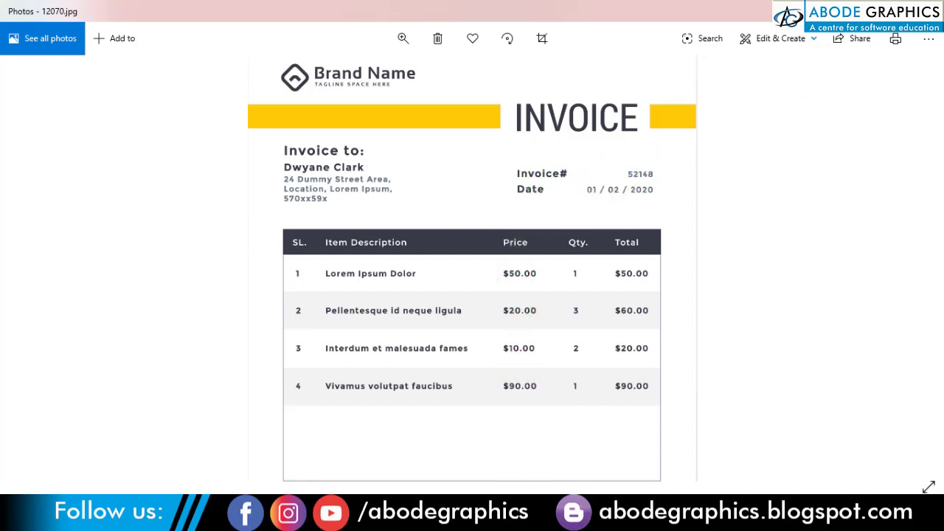
pyautogui.hotkey('alt', 'Tab')
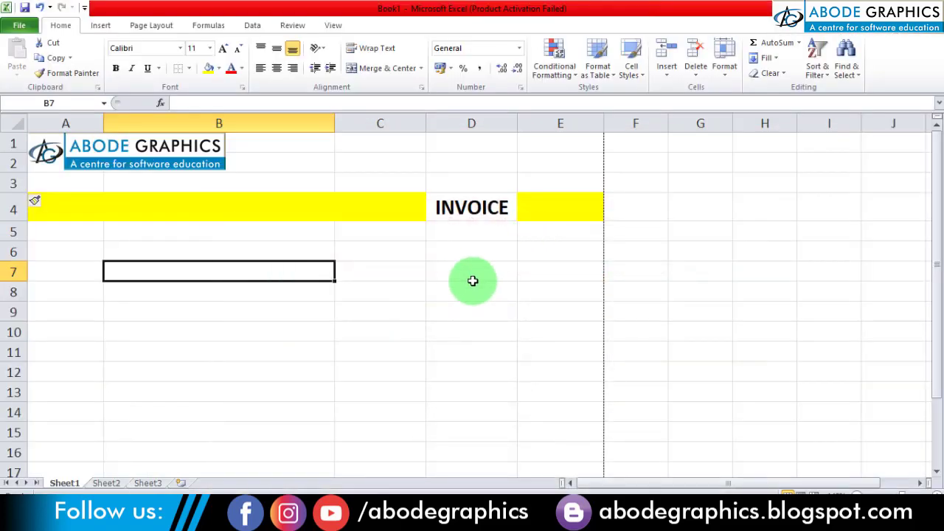
pyautogui.click(451, 270)
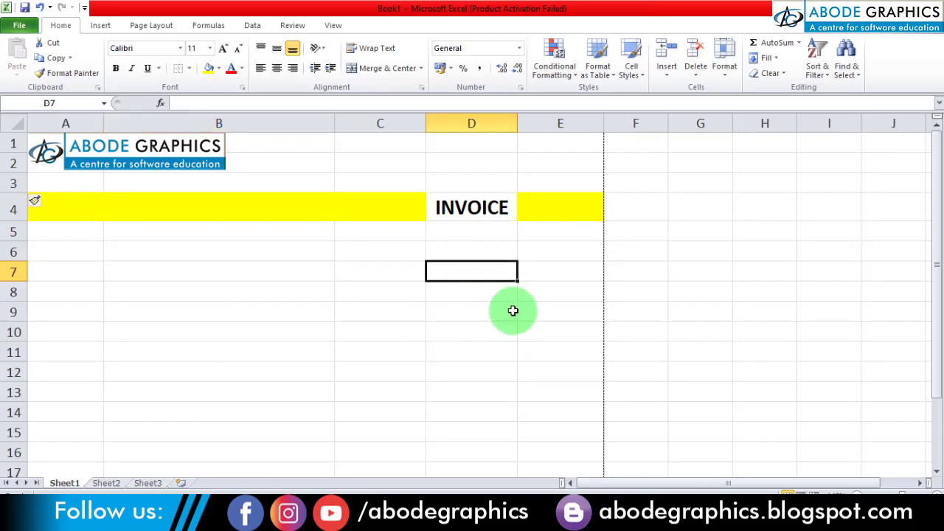
pyautogui.write('Invoice ')
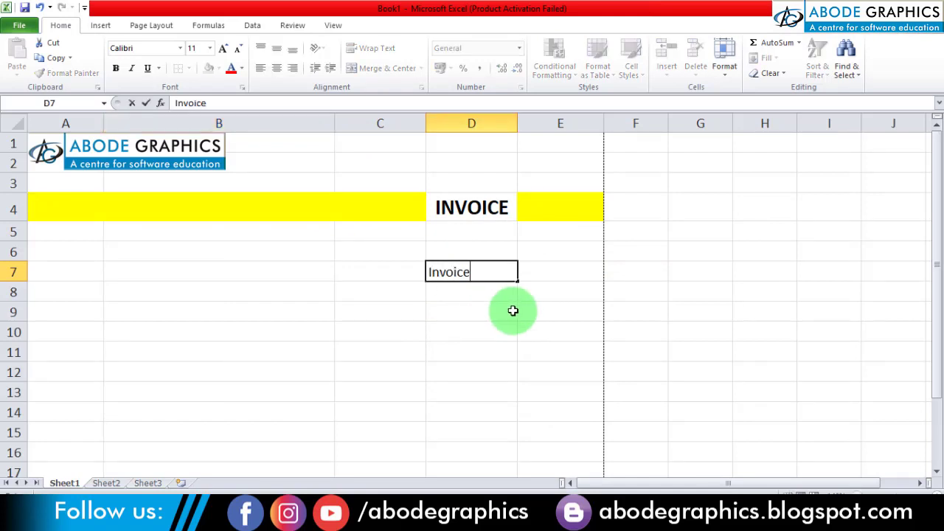
pyautogui.write('No.:')
pyautogui.press('Return')
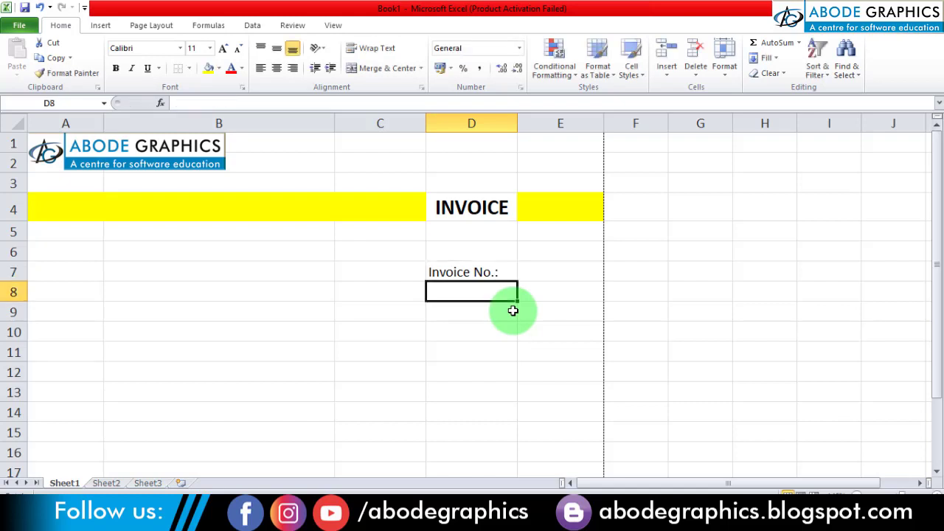
pyautogui.write('Date')
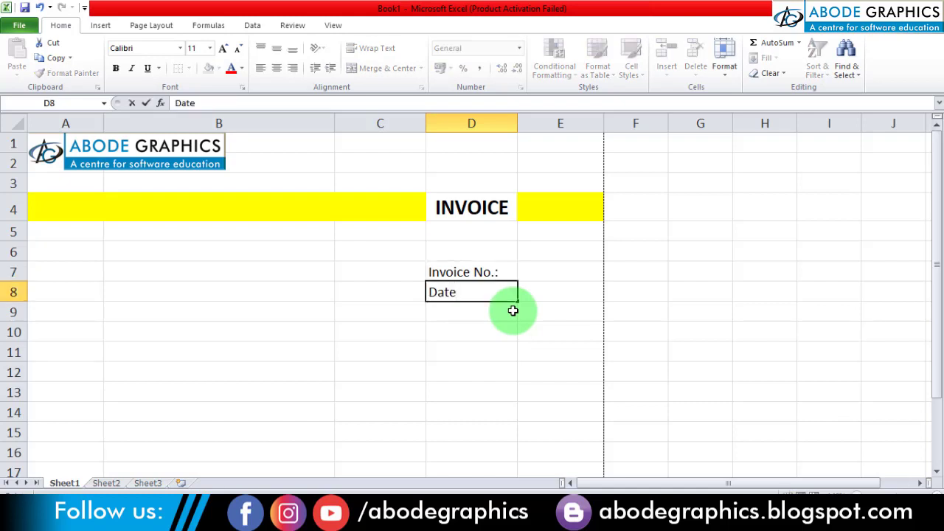
pyautogui.press('Return')
# - Add a colon to the Date label in D8 so it reads "Date:"
pyautogui.press('Up')
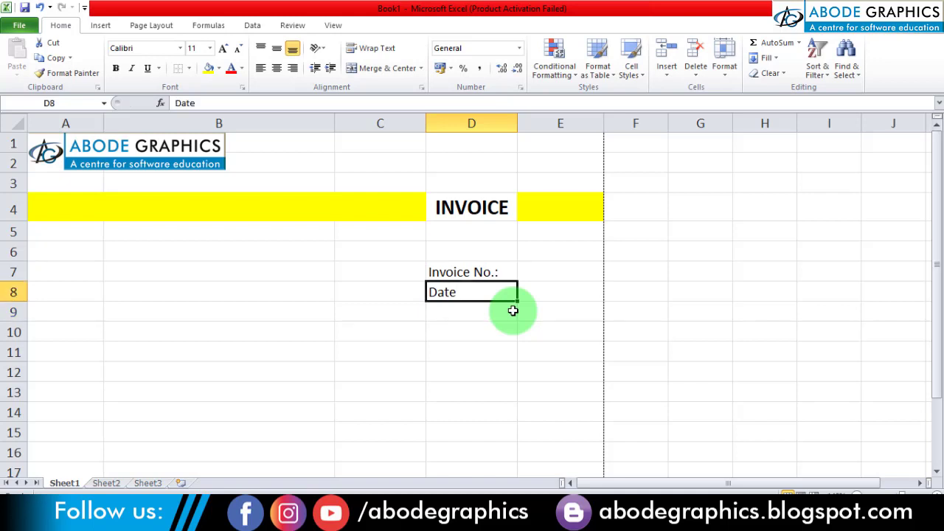
pyautogui.click(460, 314)
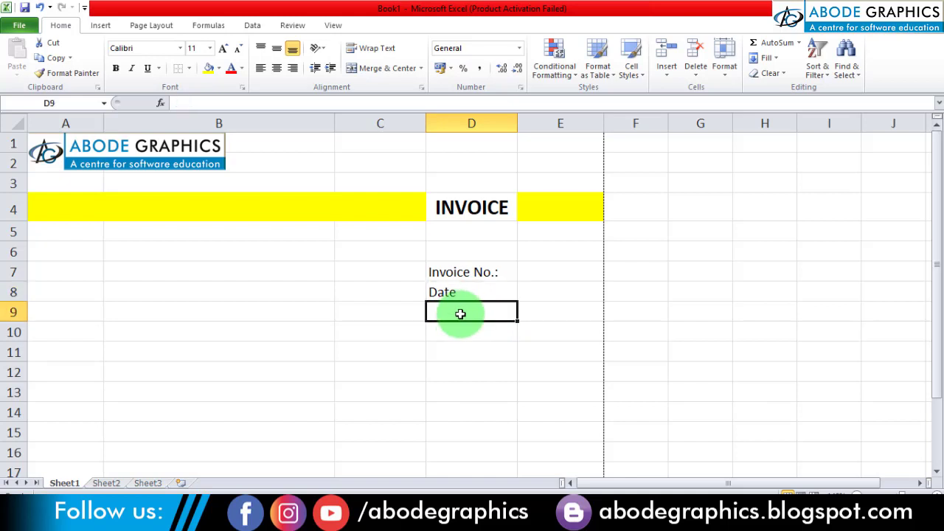
pyautogui.click(456, 294)
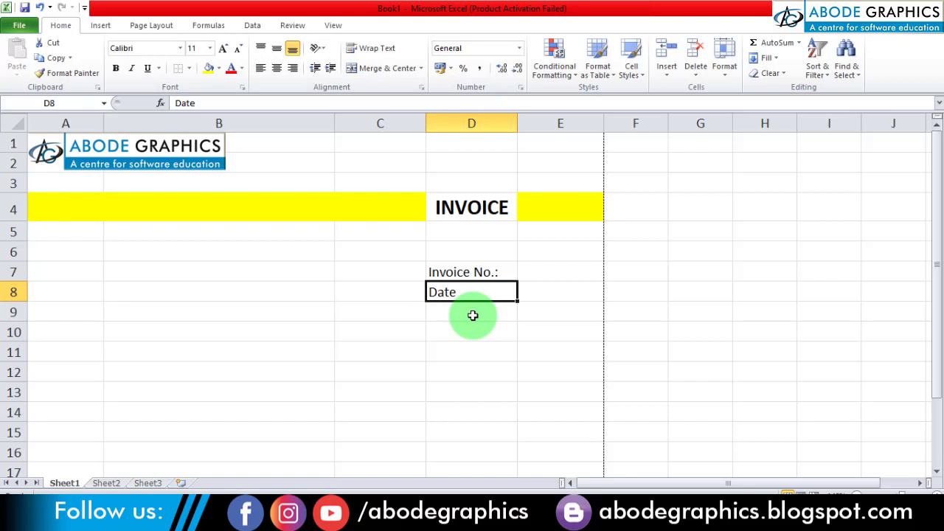
pyautogui.press('F2')
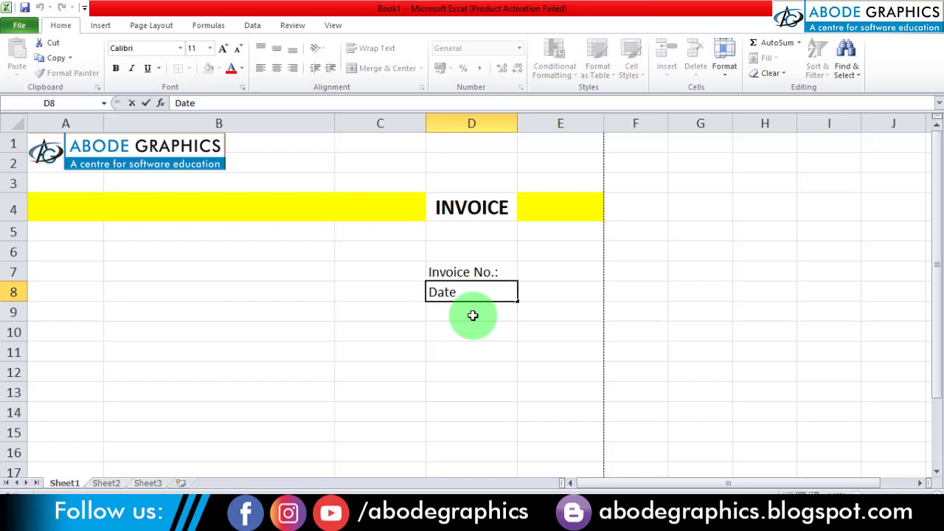
pyautogui.write(':')
pyautogui.press('Return')
# - Right-align the Invoice No. and Date labels in cells D7:D8
pyautogui.click(474, 272)
pyautogui.moveTo(474, 272); pyautogui.dragTo(474, 292)
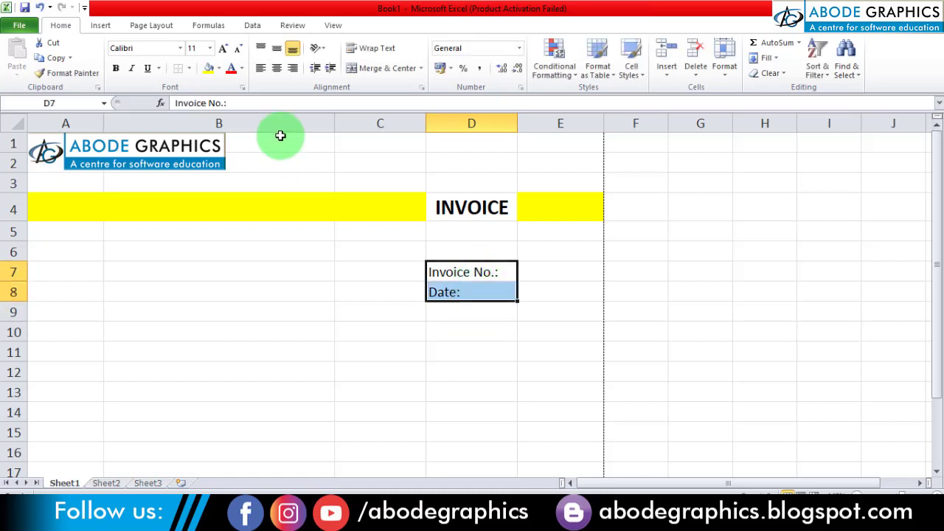
pyautogui.click(293, 72)
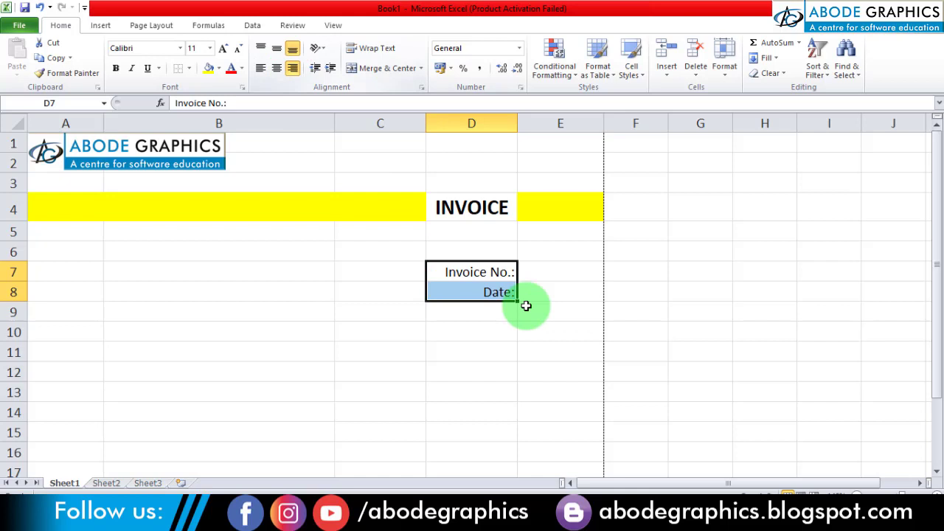
# - Enter 201 as the invoice number in cell E7
pyautogui.click(554, 269)
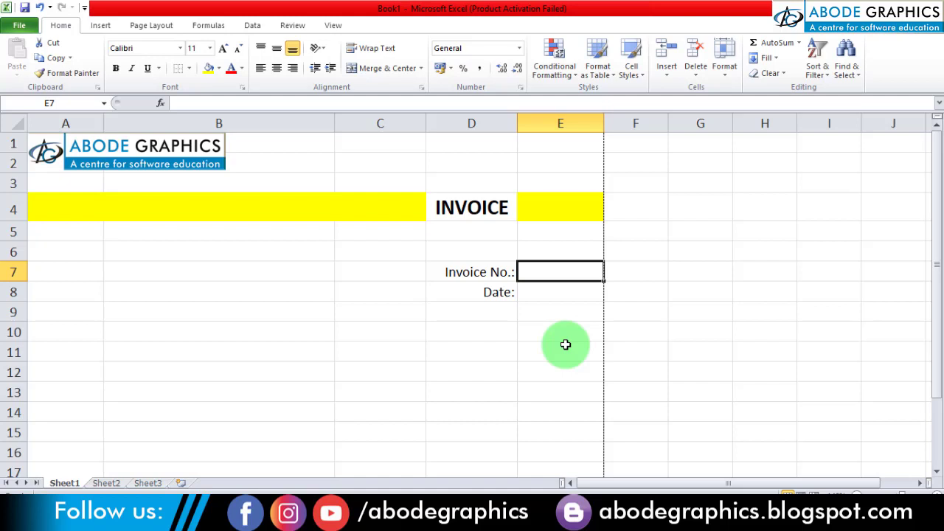
pyautogui.write('201')
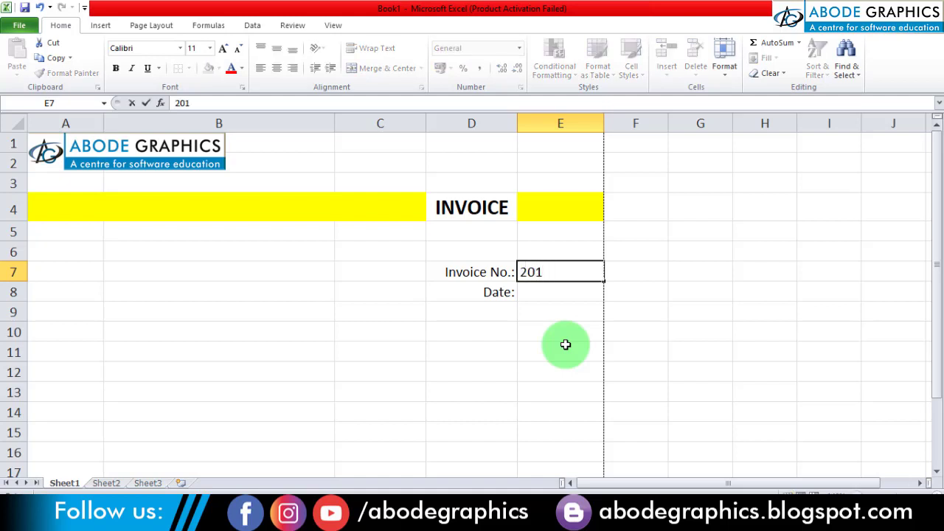
pyautogui.press('Return')
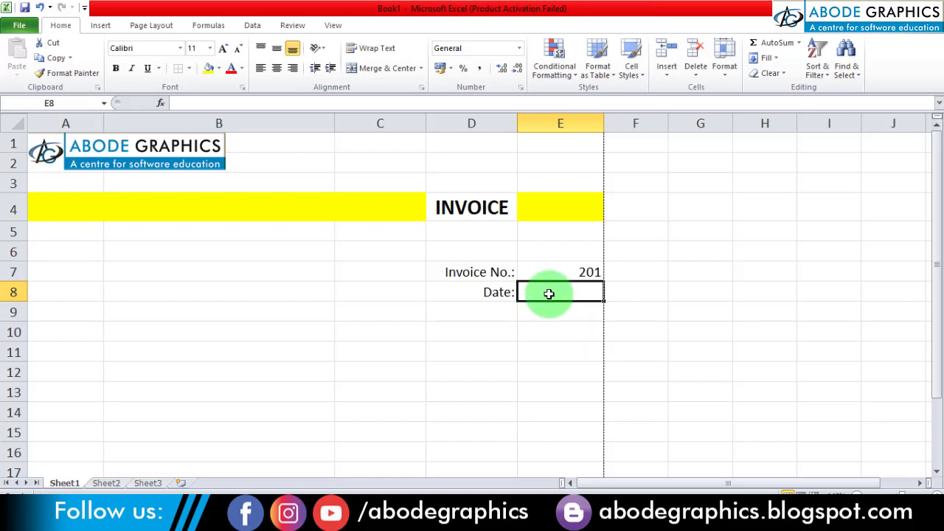
# - Enter the date 19-06-2020 in cell E8 beside the Date label
pyautogui.write('19-06-2020')
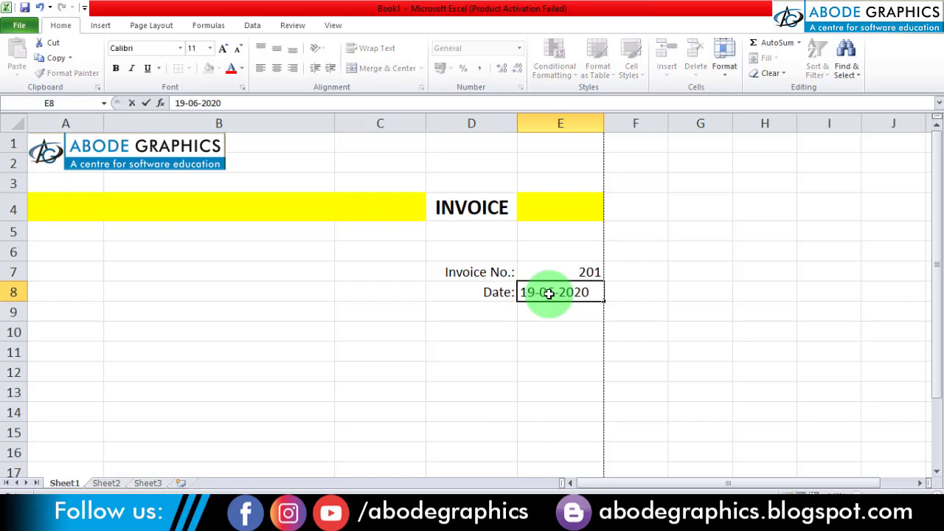
pyautogui.press('Return')
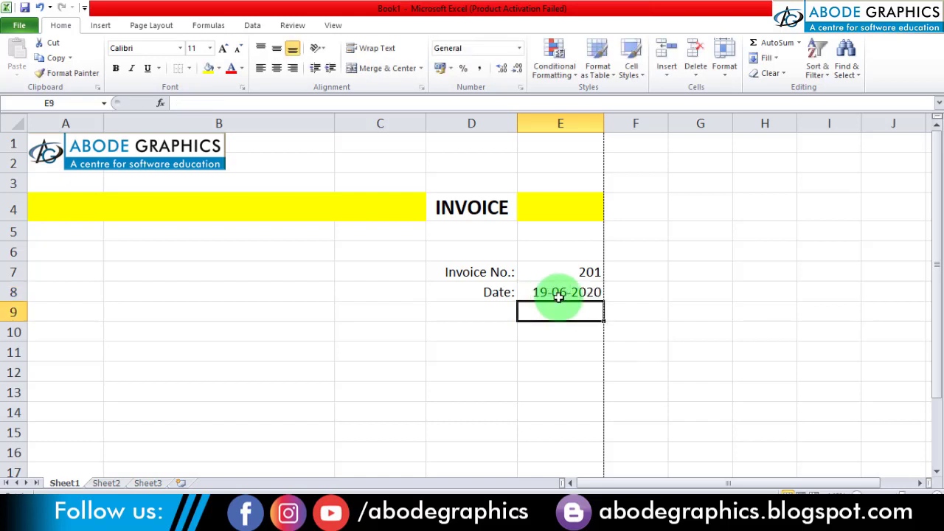
pyautogui.click(562, 339)
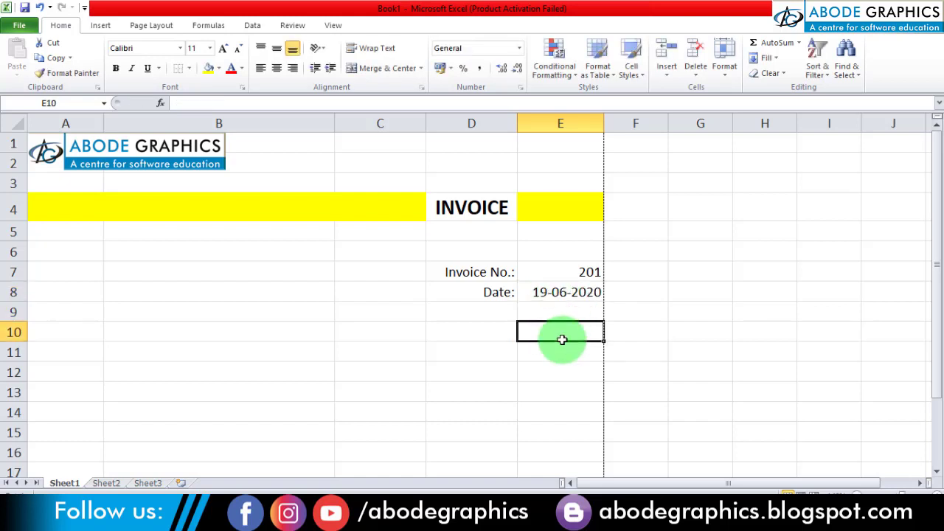
# - Replace the date in cell E8 with the formula =today()
pyautogui.click(555, 292)
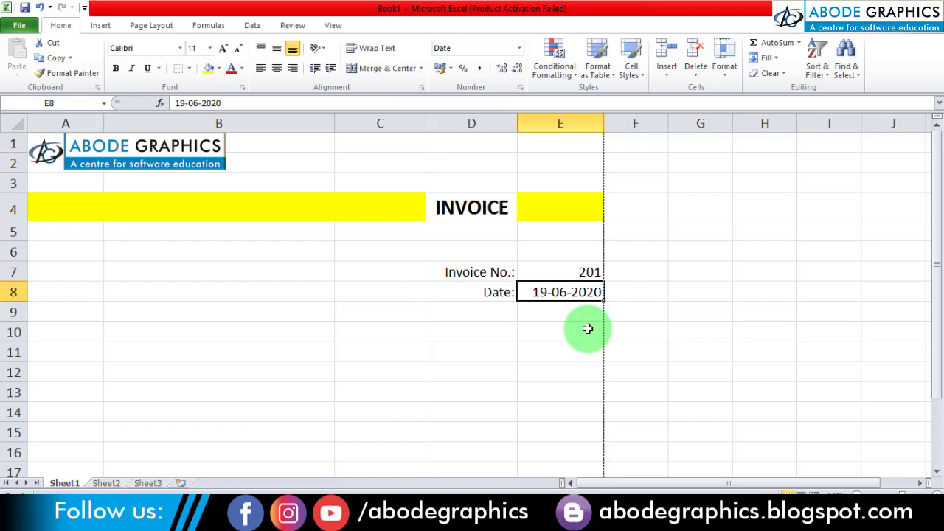
pyautogui.write('=t')
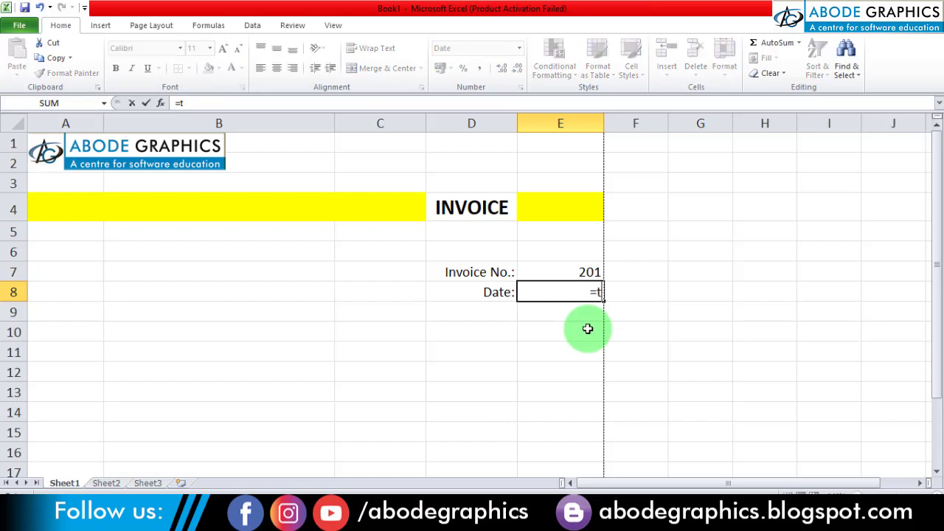
pyautogui.write('oday()')
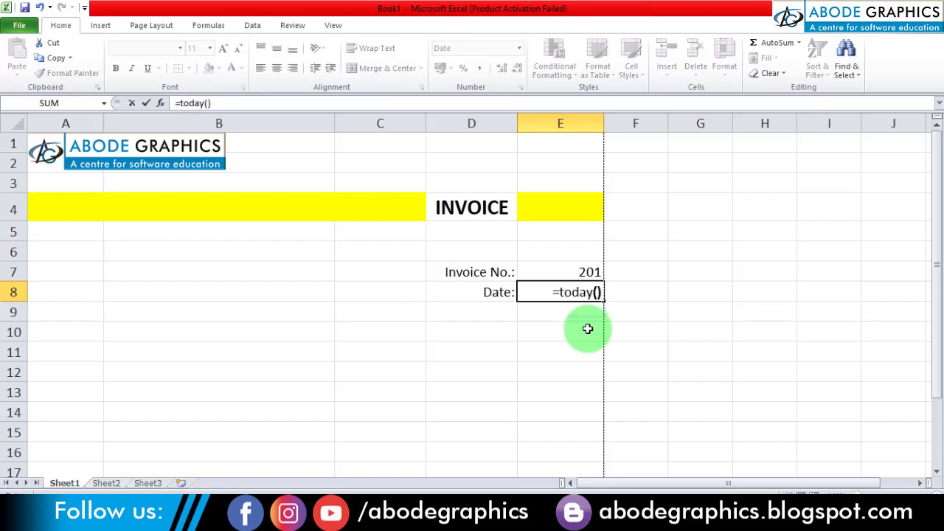
pyautogui.press('Return')
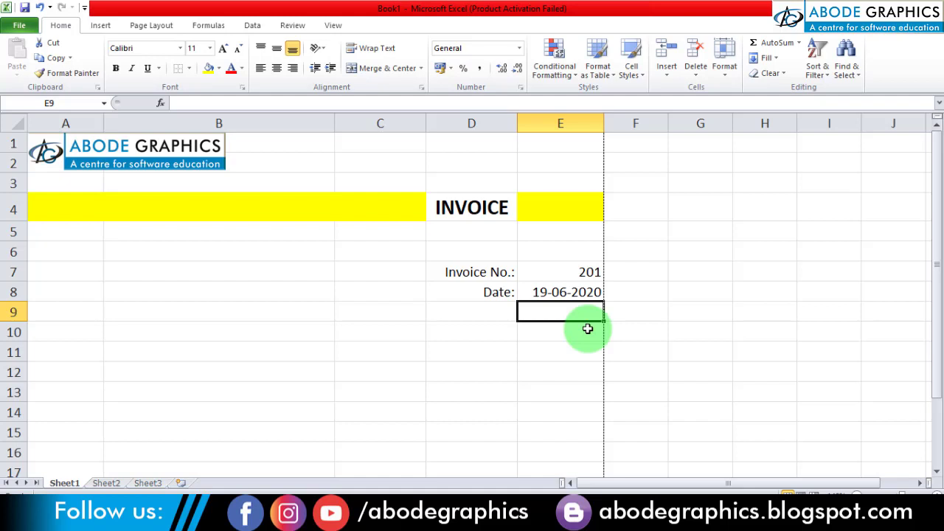
pyautogui.click(556, 292)
# - Left-align the invoice number and date values in E7:E8 and make their labels in D7:D8 bold
pyautogui.click(560, 274)
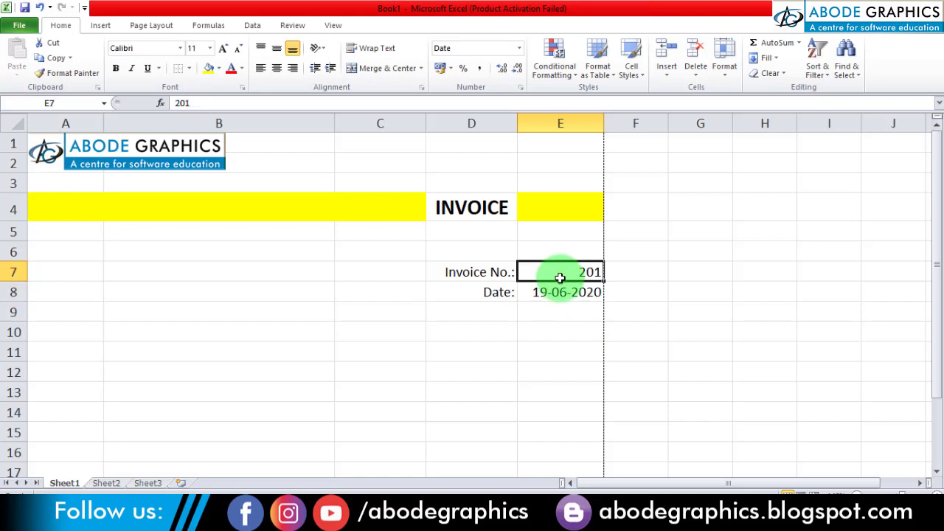
pyautogui.moveTo(560, 277); pyautogui.dragTo(553, 289)
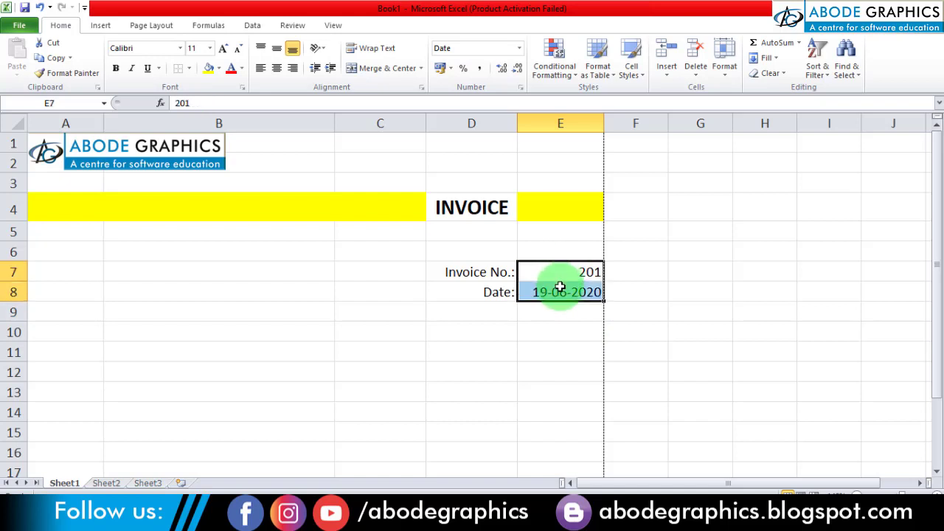
pyautogui.click(261, 67)
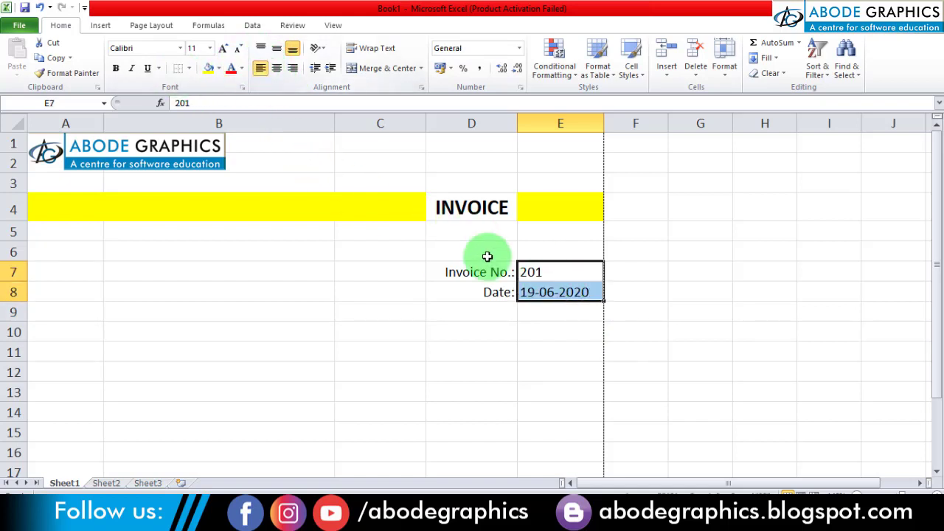
pyautogui.moveTo(497, 274); pyautogui.dragTo(494, 291)
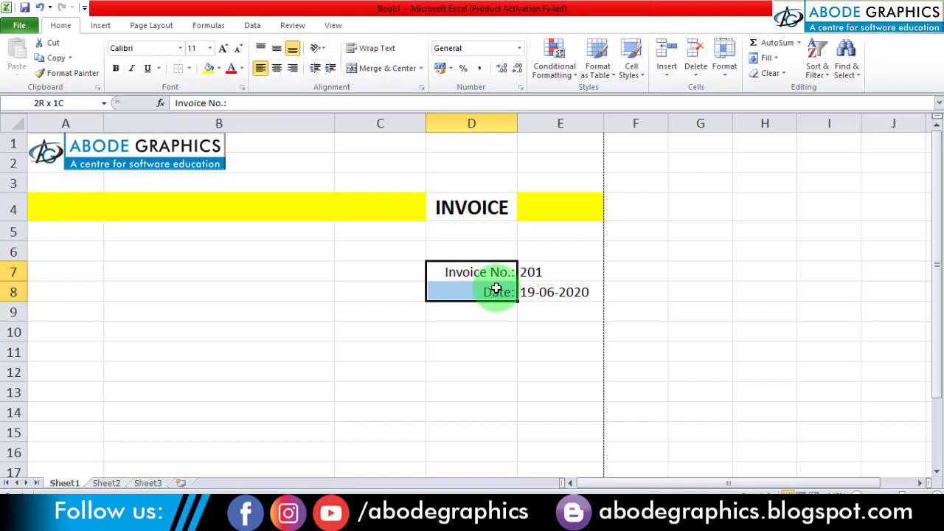
pyautogui.click(115, 69)
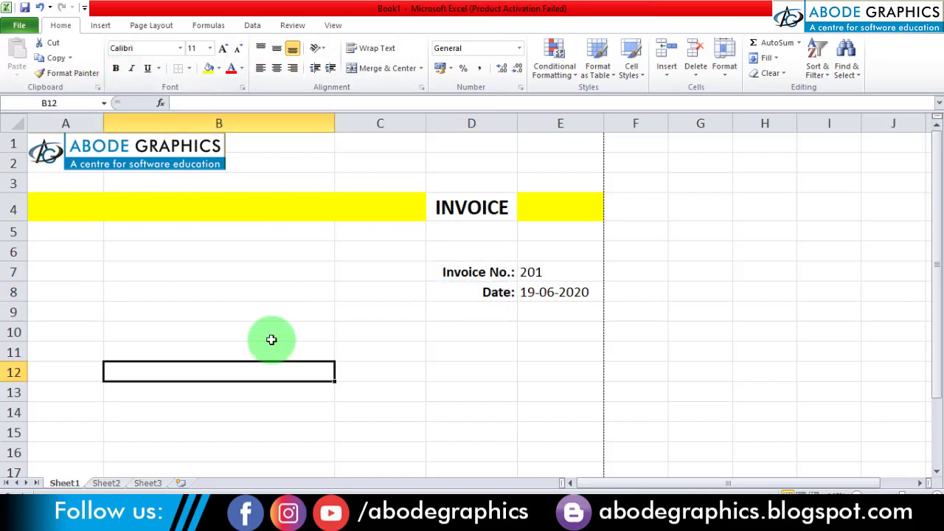
# - Enter the label "Invoice to:" in cell A6
pyautogui.click(70, 270)
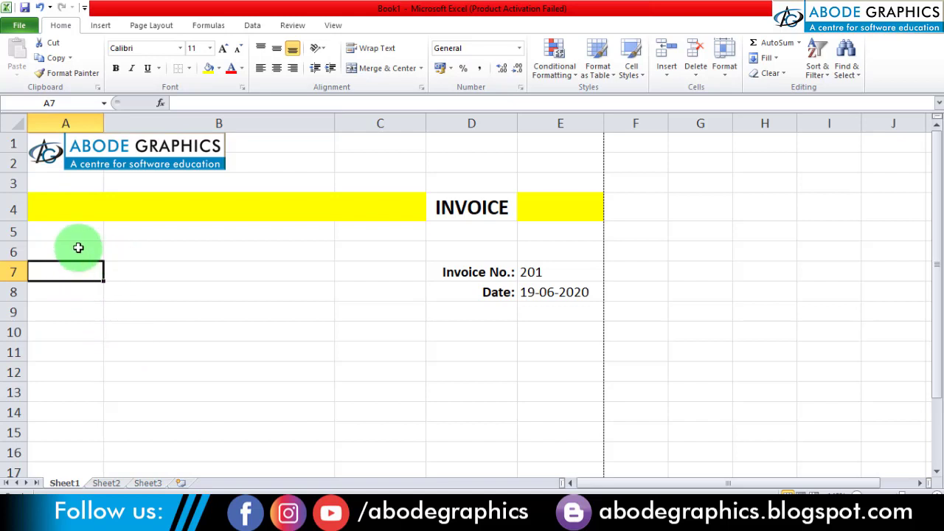
pyautogui.click(83, 249)
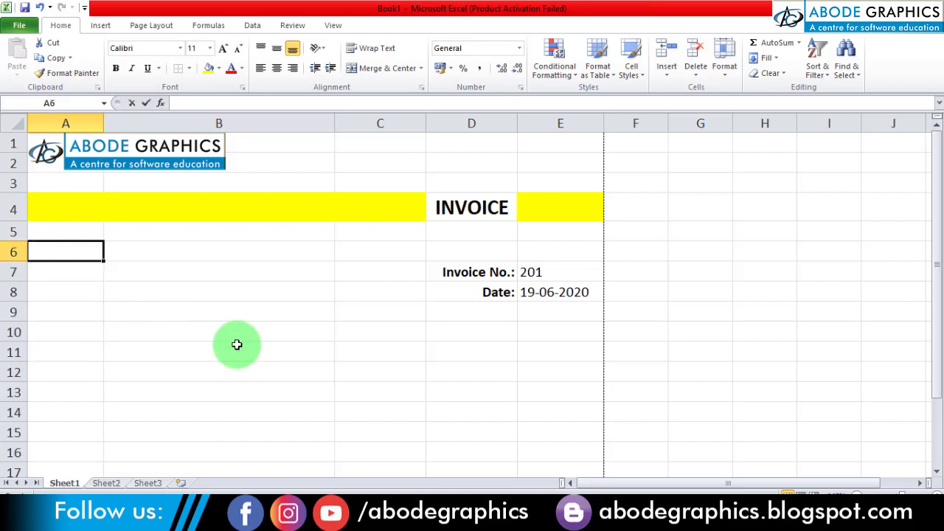
pyautogui.write('Invoi')
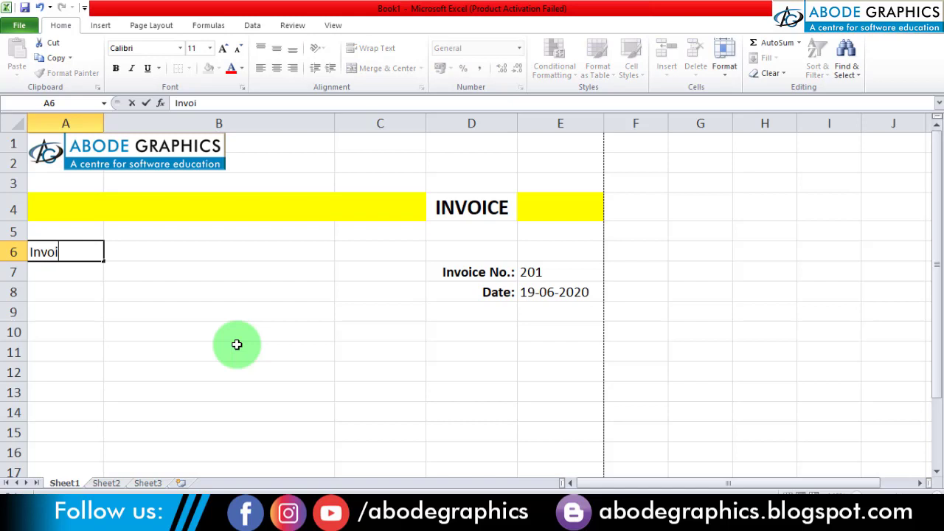
pyautogui.write('ce to:')
pyautogui.press('Return')
# - Enter the customer's name in cell A7 and the customer's postal address on two lines in A8:A9
pyautogui.write('M.')
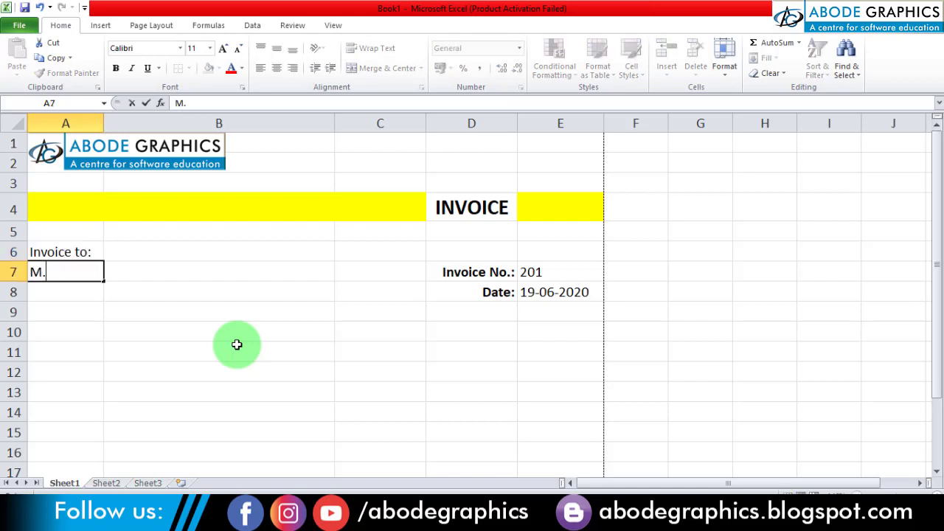
pyautogui.write(' Shahnawaz')
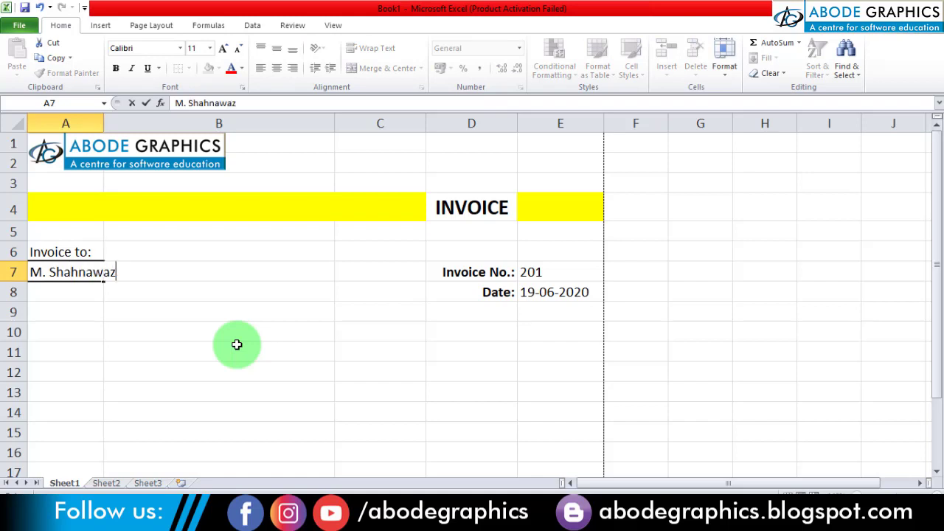
pyautogui.press('Return')
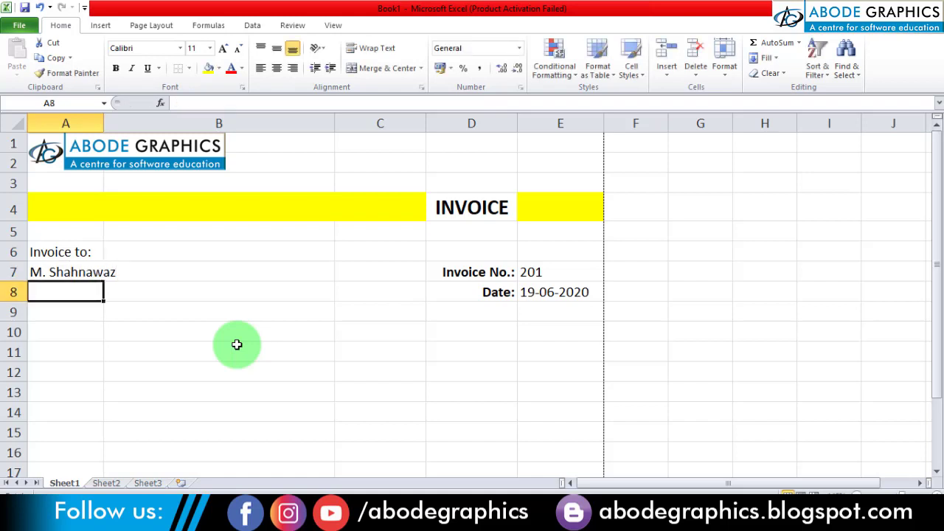
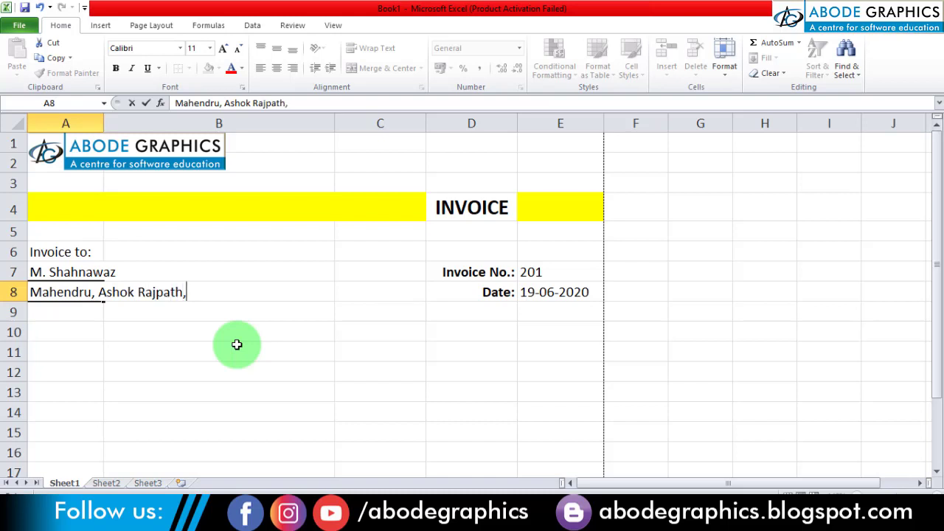
pyautogui.press('Return')
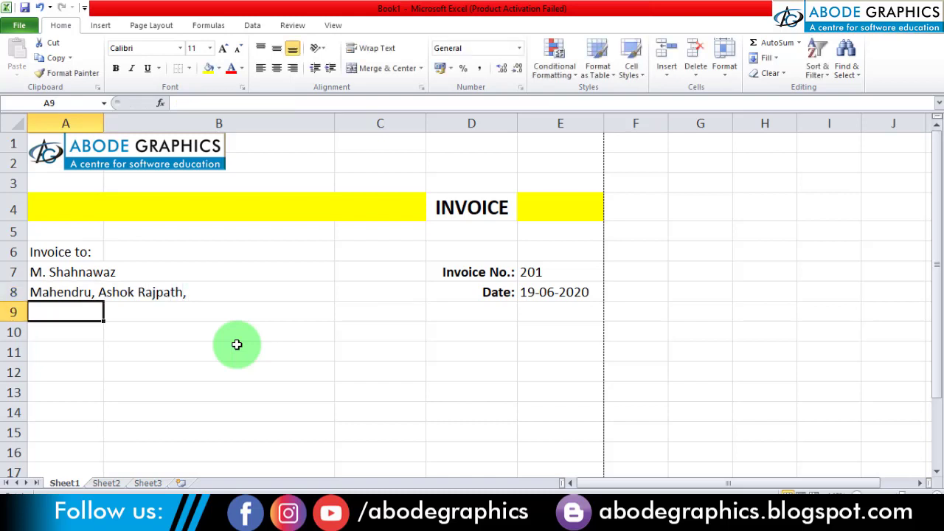
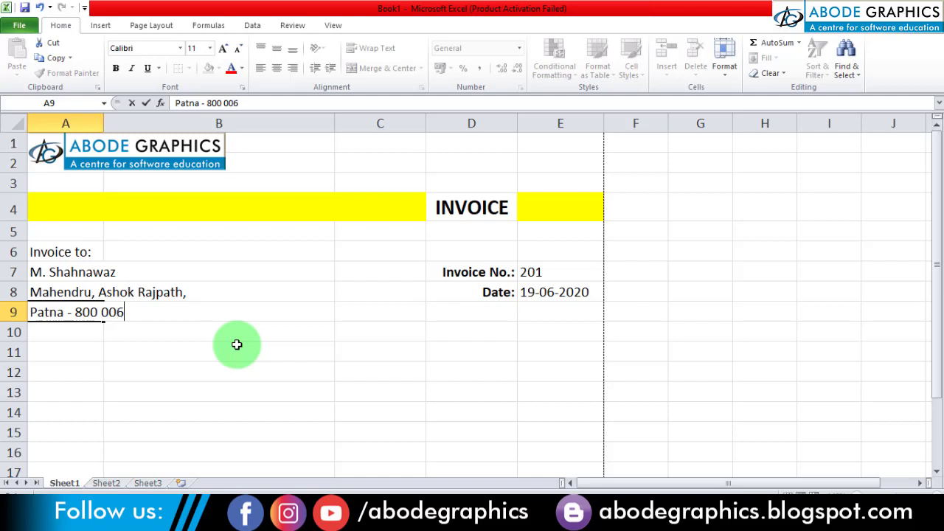
pyautogui.press('Return')
# - Make the "Invoice to:" label and the customer's name in A6:A7 bold
pyautogui.press('Up')
pyautogui.press('Up')
pyautogui.press('Up')
pyautogui.press('Up')
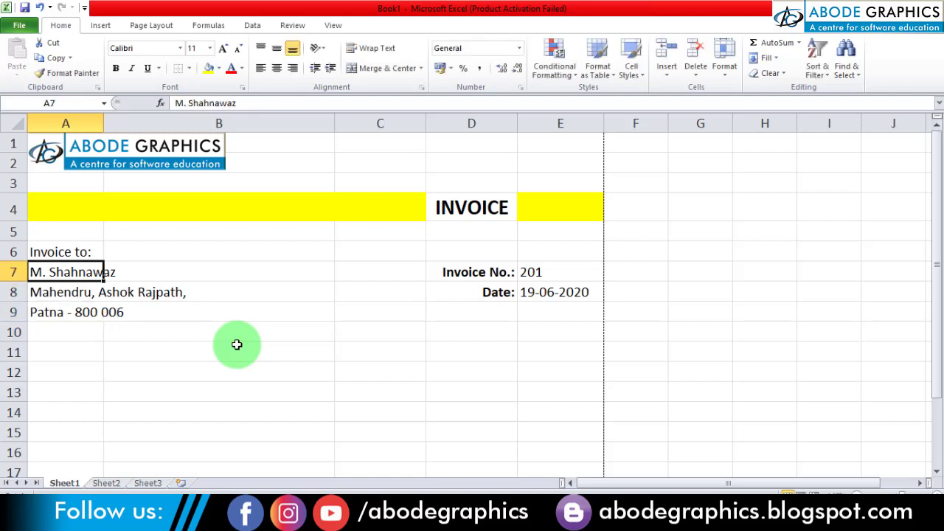
pyautogui.hotkey('shift', 'Down')
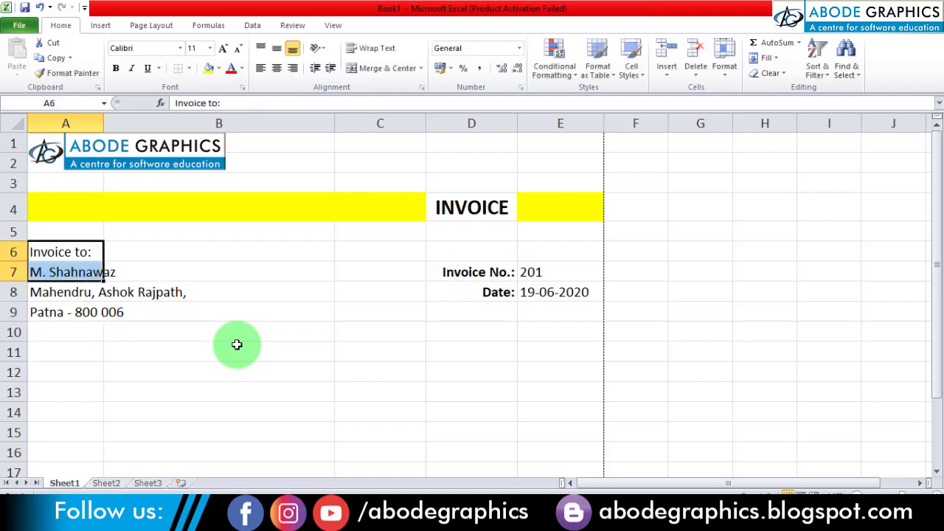
pyautogui.click(116, 68)
# - Increase the font size of the customer's name in cell A7 to 14
pyautogui.click(101, 268)
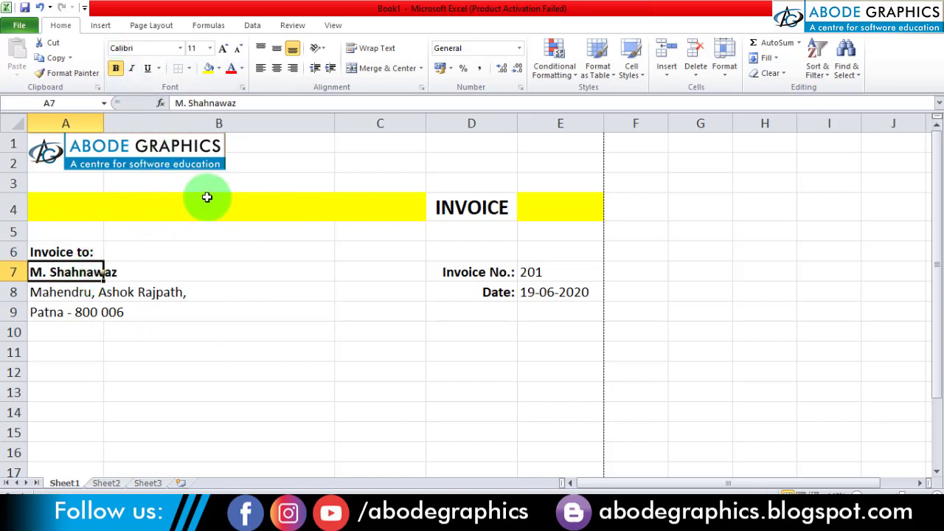
pyautogui.click(223, 48)
pyautogui.click(222, 48)
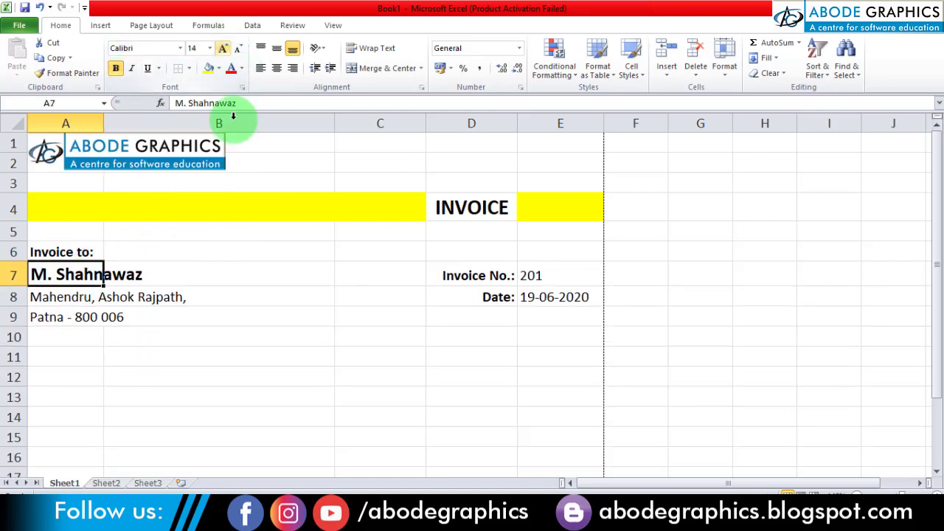
pyautogui.click(214, 332)
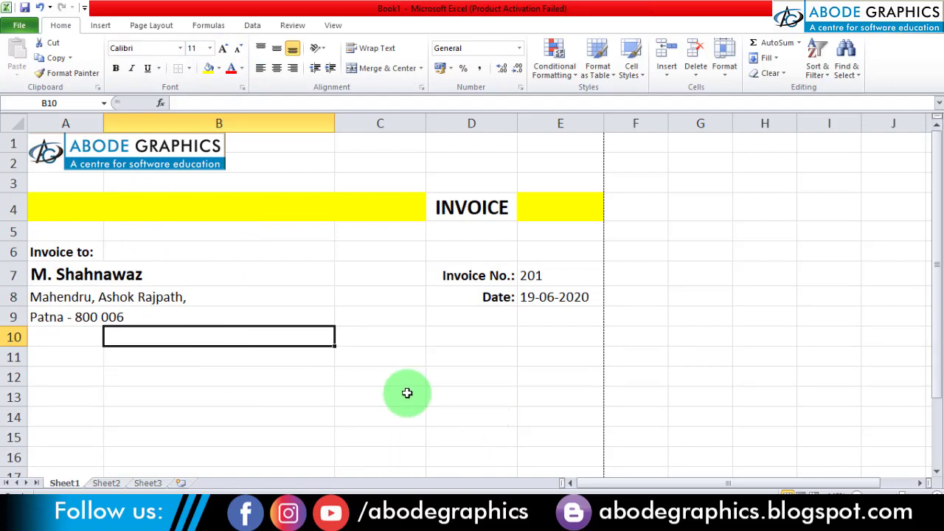
# - Check the item table in the sample invoice image in Photos, and apply all borders to A11:E24 in the Excel sheet
pyautogui.click(230, 390)
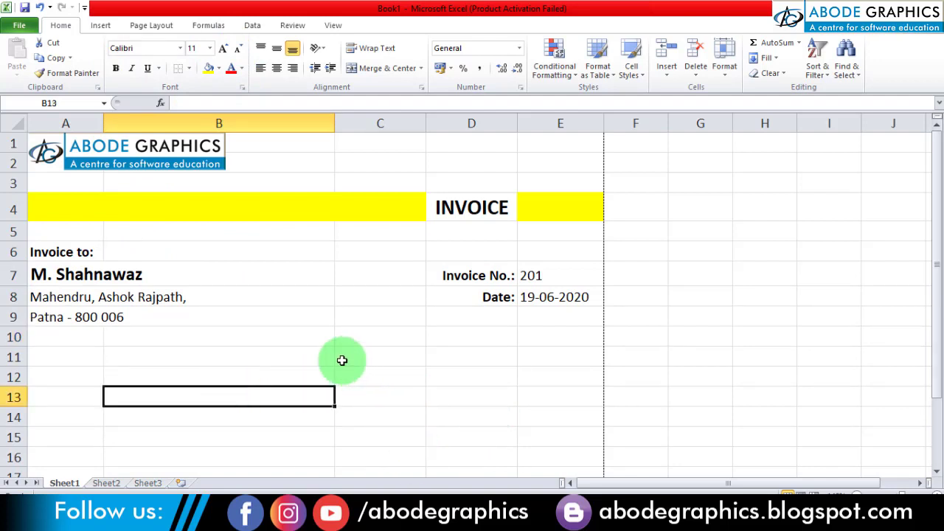
pyautogui.scroll(-1, 371, 346)
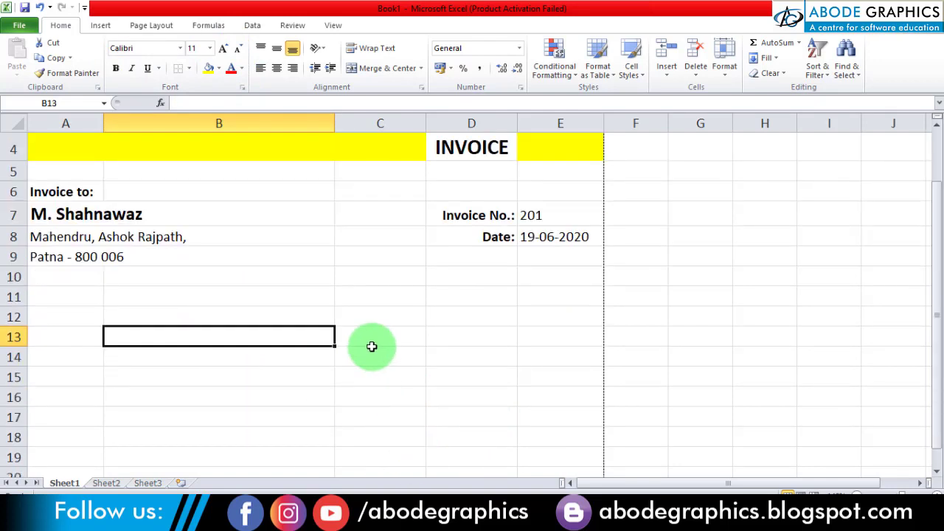
pyautogui.scroll(1, 371, 346)
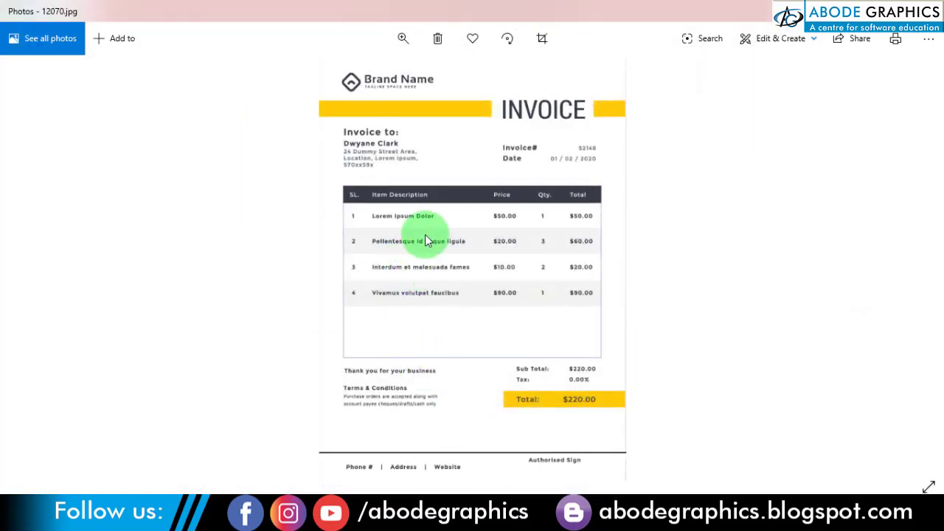
pyautogui.scroll(2, 426, 239)
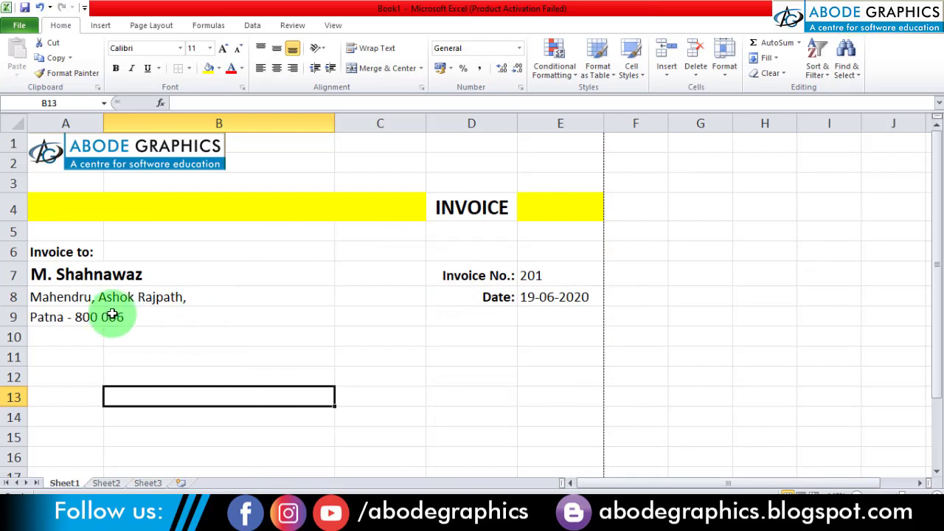
pyautogui.click(137, 315)
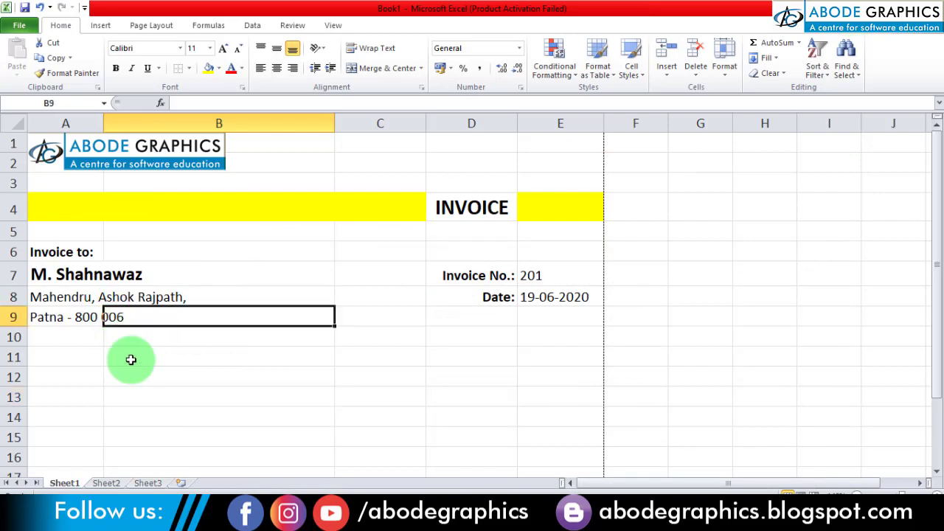
pyautogui.scroll(-1, 131, 358)
pyautogui.click(77, 297)
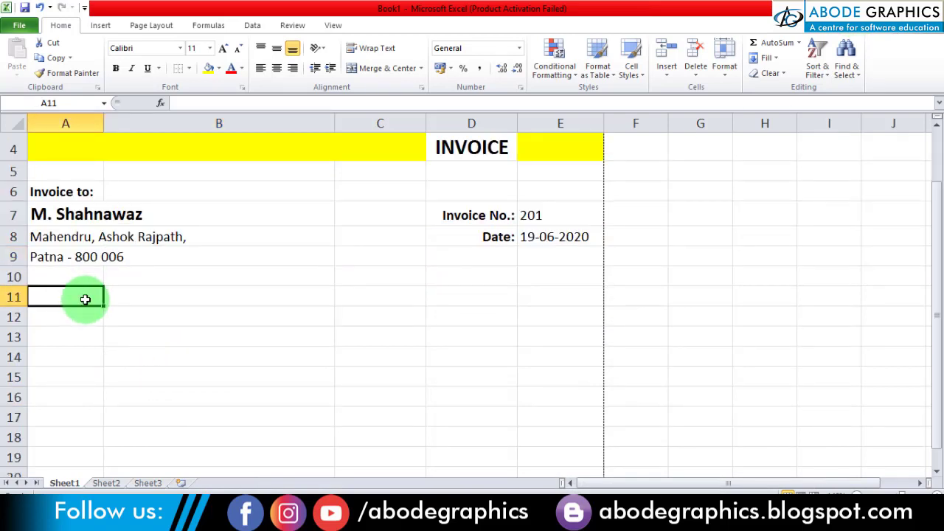
pyautogui.scroll(-1, 84, 298)
pyautogui.moveTo(76, 228); pyautogui.dragTo(538, 450)
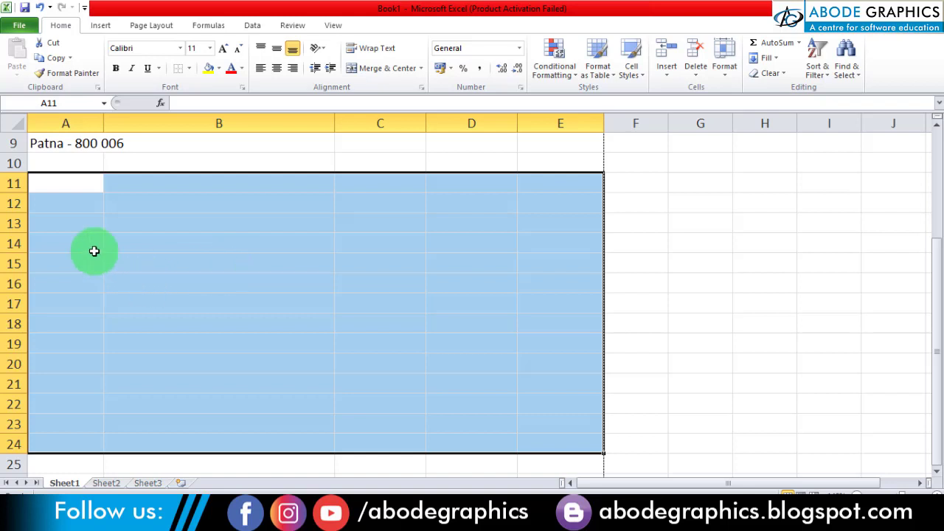
pyautogui.click(189, 68)
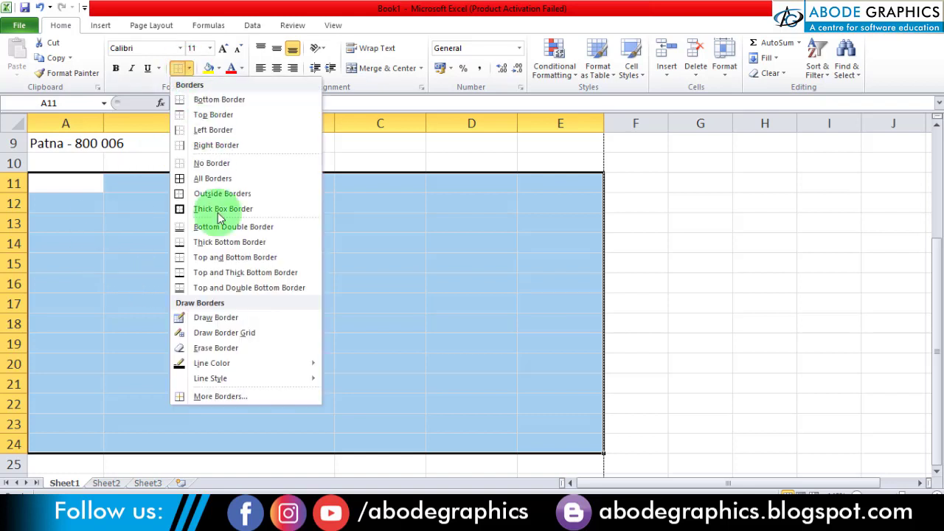
pyautogui.click(182, 177)
pyautogui.click(182, 235)
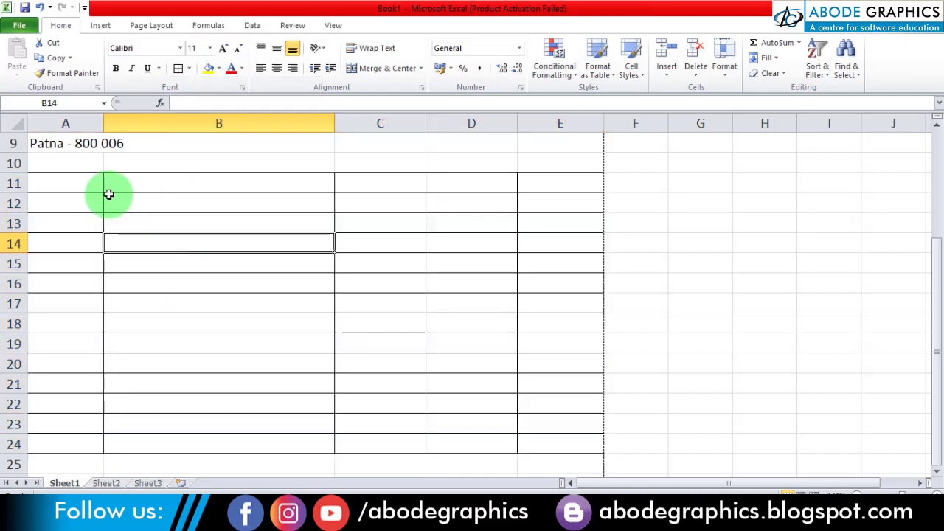
# - Enter the item table headings "S.No." in cell A11 and "Description" in cell B11
pyautogui.click(84, 183)
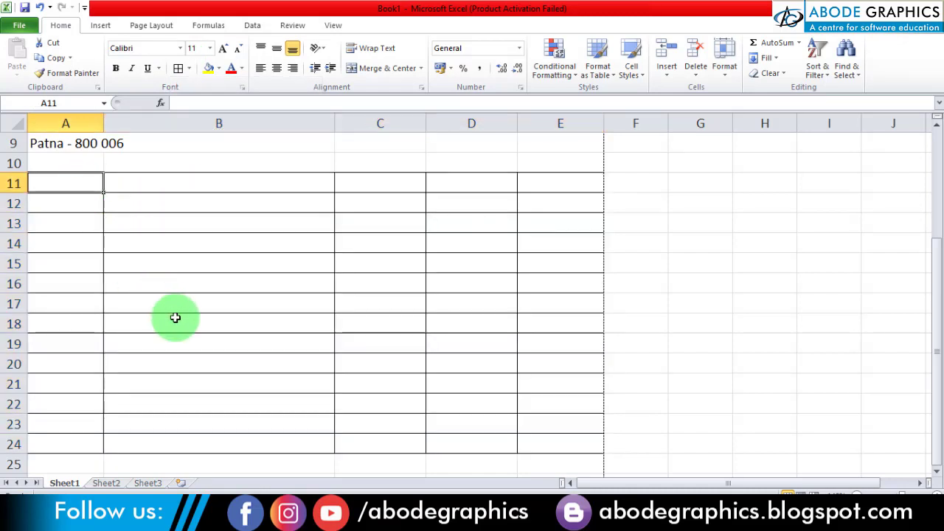
pyautogui.write('S.N')
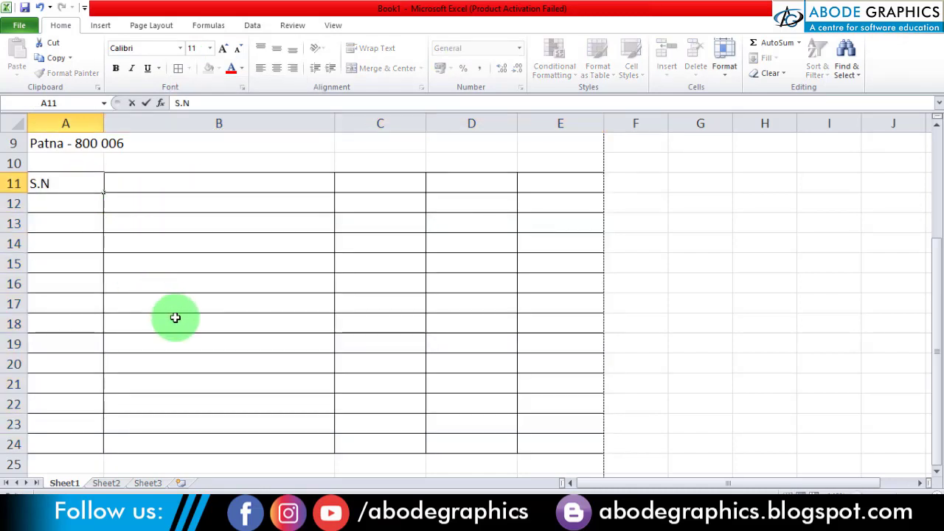
pyautogui.write('o.')
pyautogui.press('Tab')
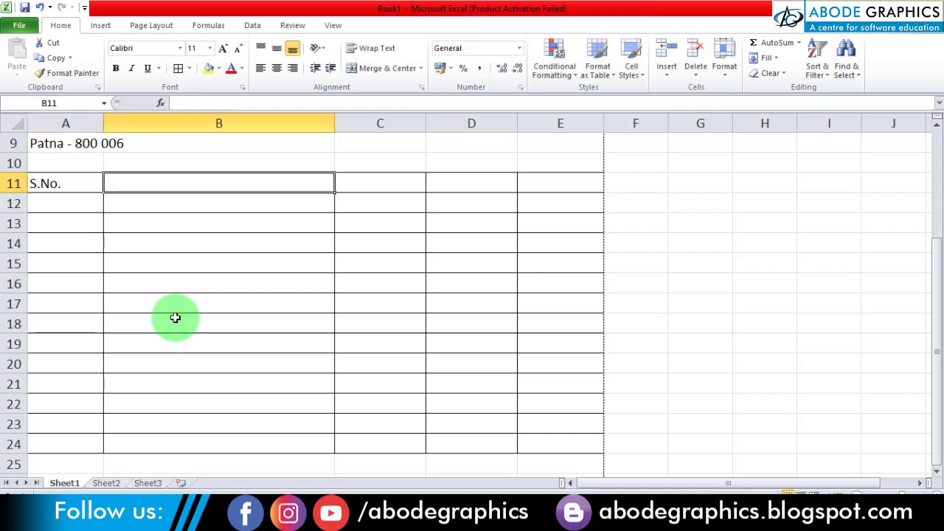
pyautogui.write('Descri')
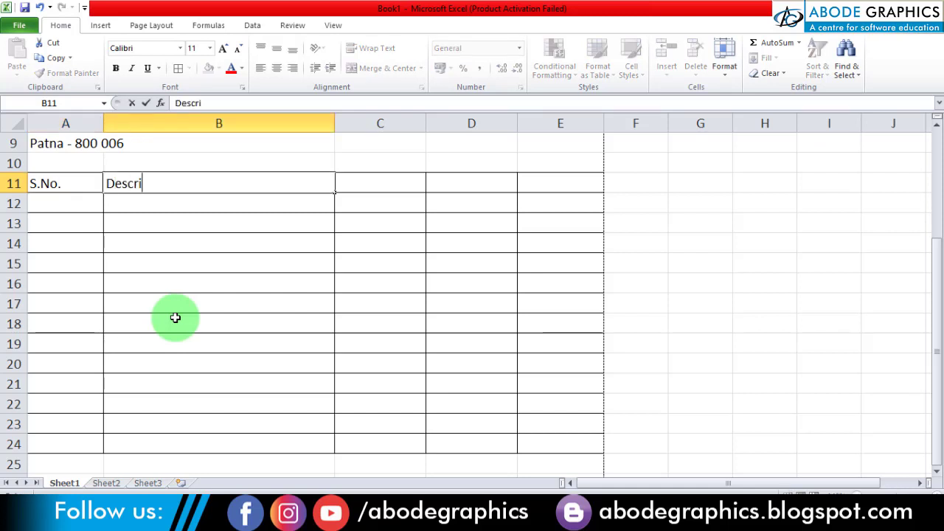
pyautogui.write('ption')
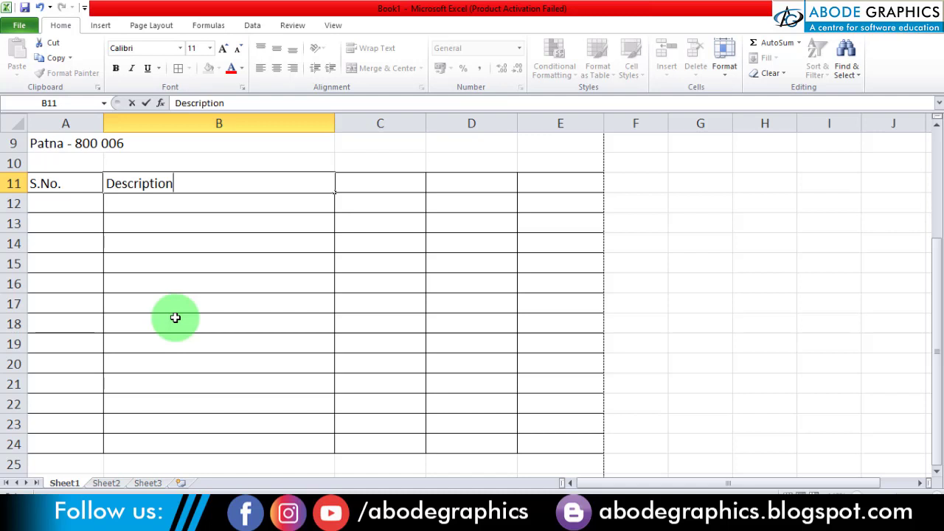
pyautogui.press('Return')
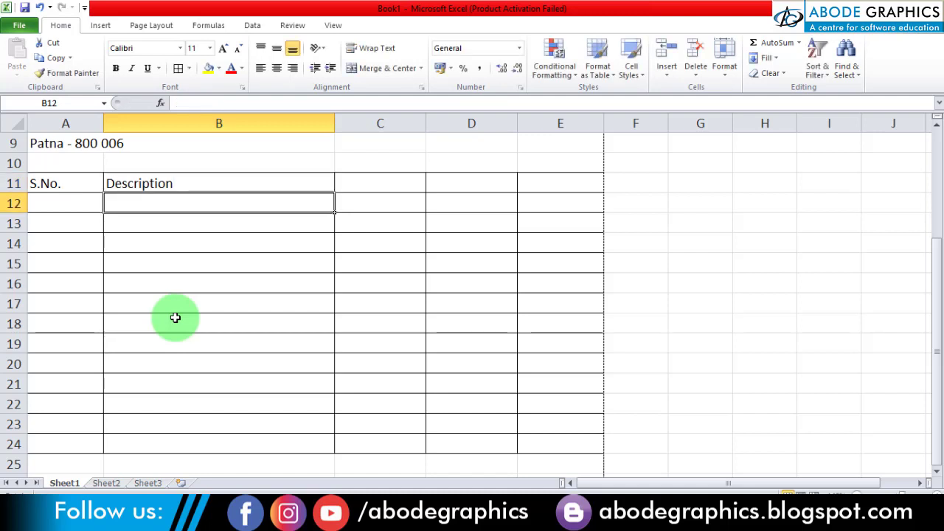
# - Enter the remaining item table headings "Price", "Quantity" and "Amount" in cells C11, D11 and E11
pyautogui.press('Up')
pyautogui.press('Right')
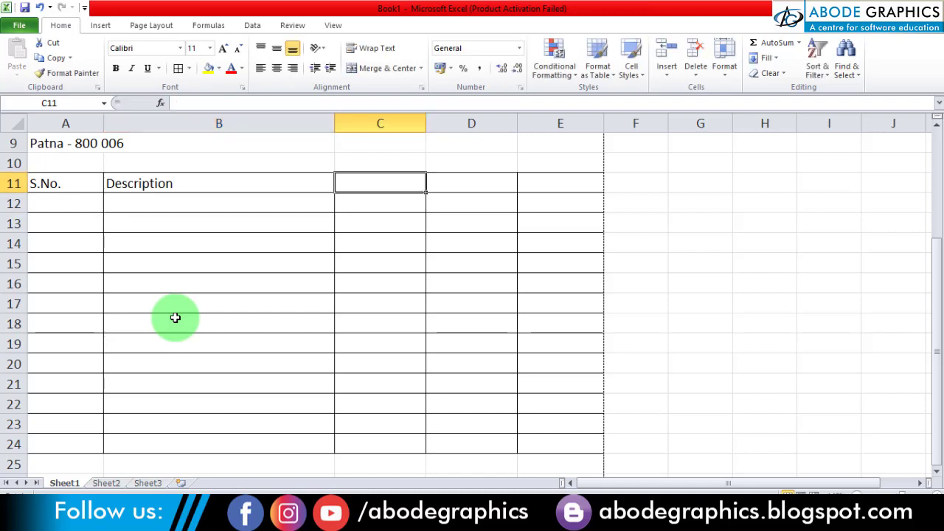
pyautogui.write('Price')
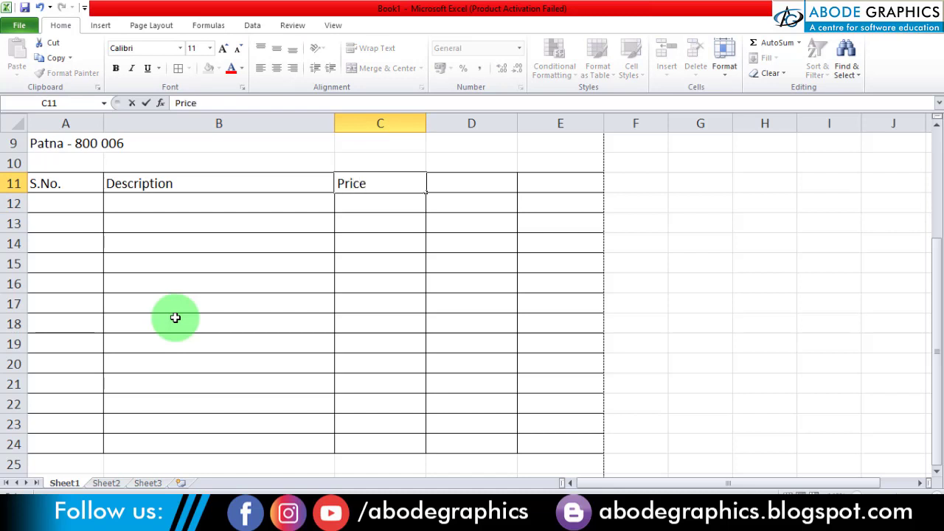
pyautogui.press('Tab')
pyautogui.write('Qua')
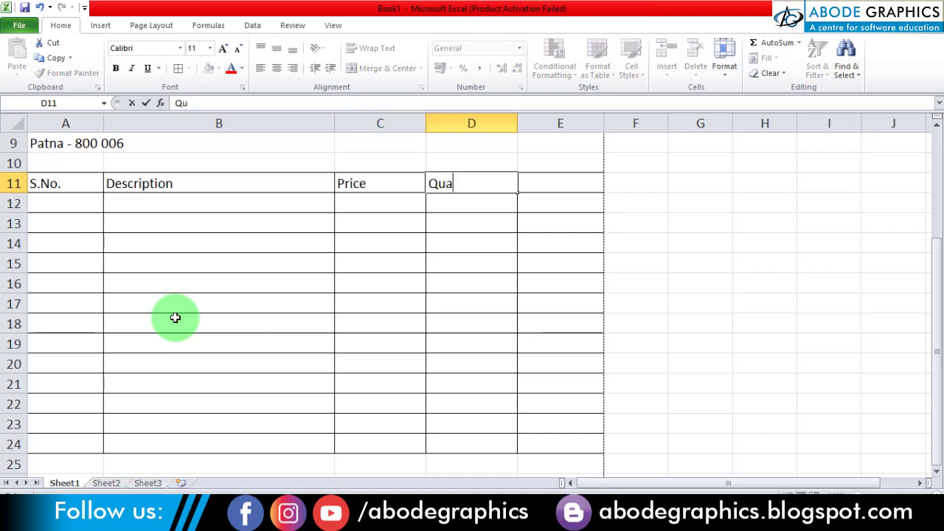
pyautogui.write('n')
pyautogui.press('BackSpace')
pyautogui.press('BackSpace')
pyautogui.press('BackSpace')
pyautogui.write('tyuantity')
pyautogui.press('Tab')
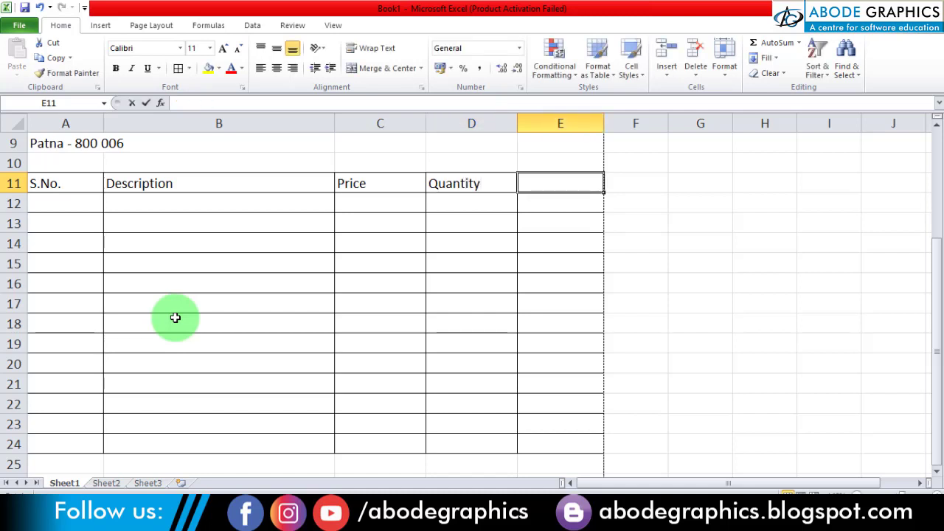
pyautogui.write('Amount')
pyautogui.press('Return')
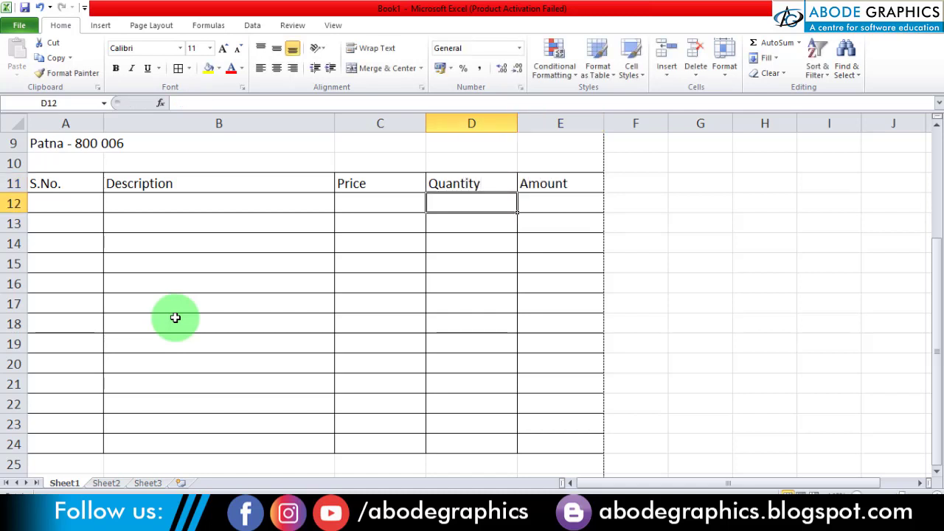